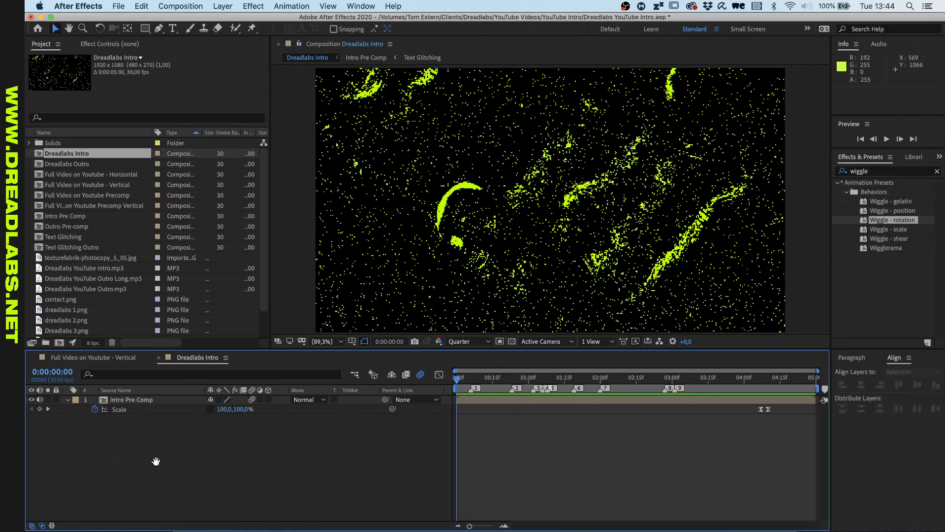
Preview Dreadlabs Intro, rewind to the start, and close the Full Video on Youtube - Vertical timeline.
key(space)
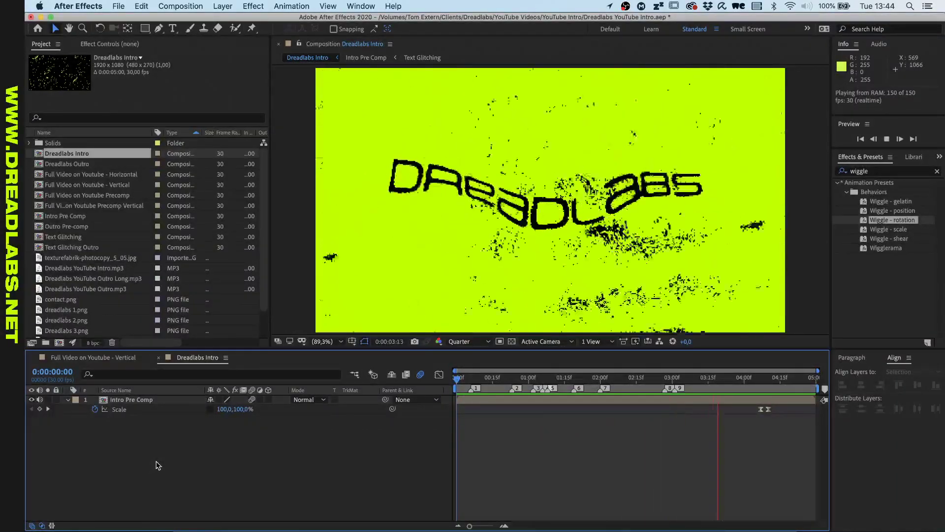
key(space)
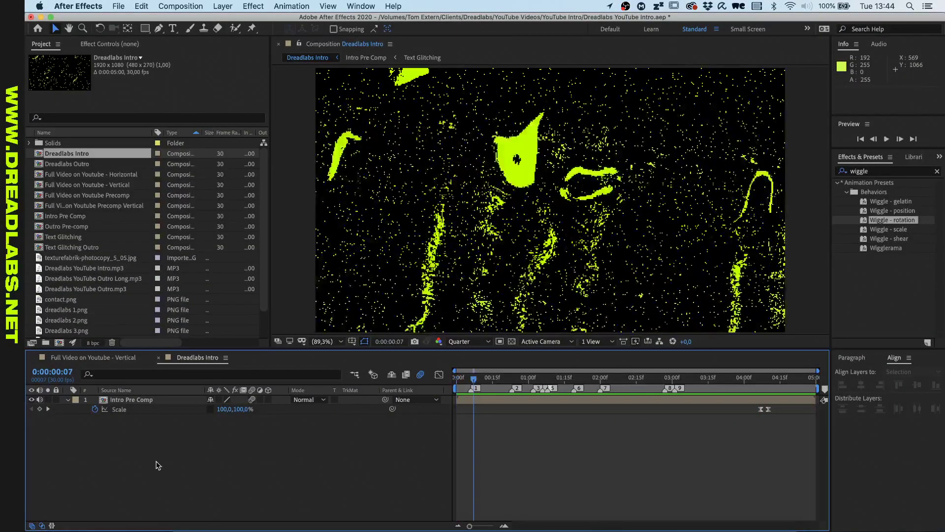
drag(474, 380, 457, 380)
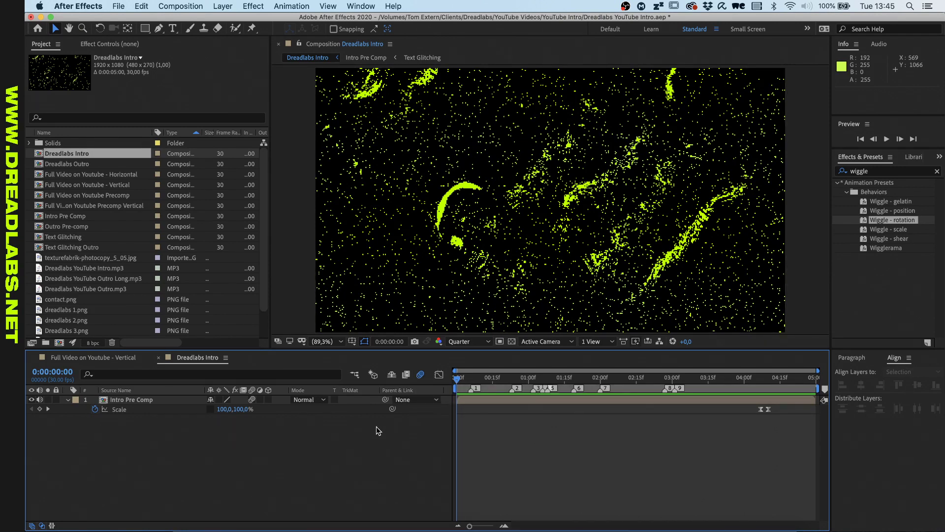
click(33, 357)
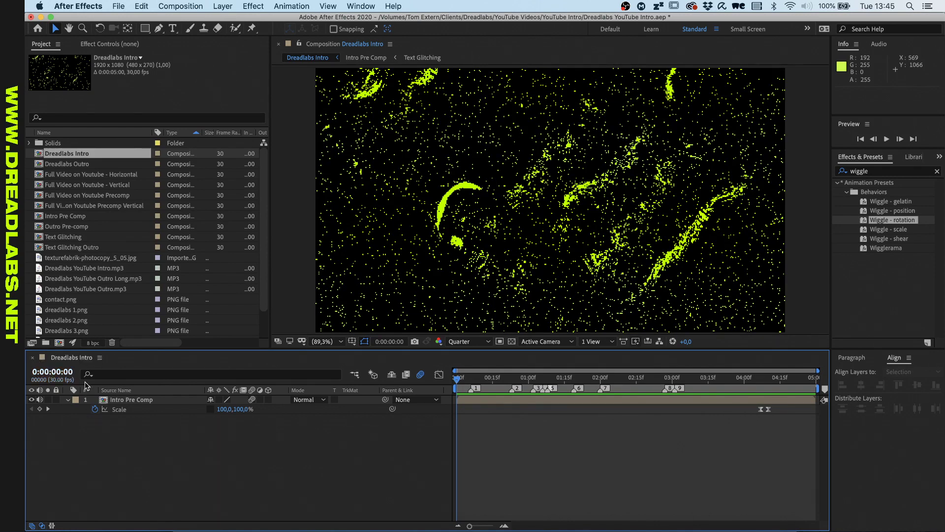
Open Intro Pre Comp, preview it, and scrub forward to around frame 16.
double_click(165, 400)
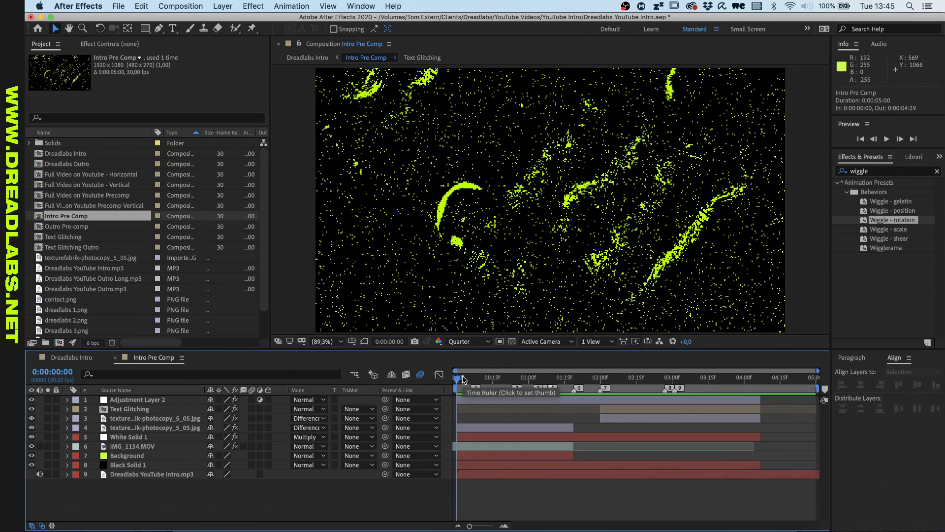
key(space)
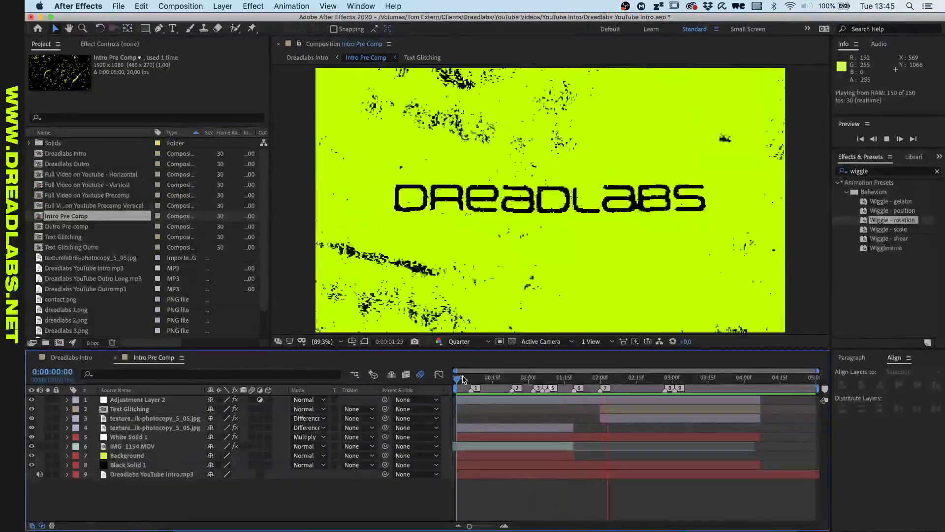
click(460, 380)
drag(460, 381, 497, 405)
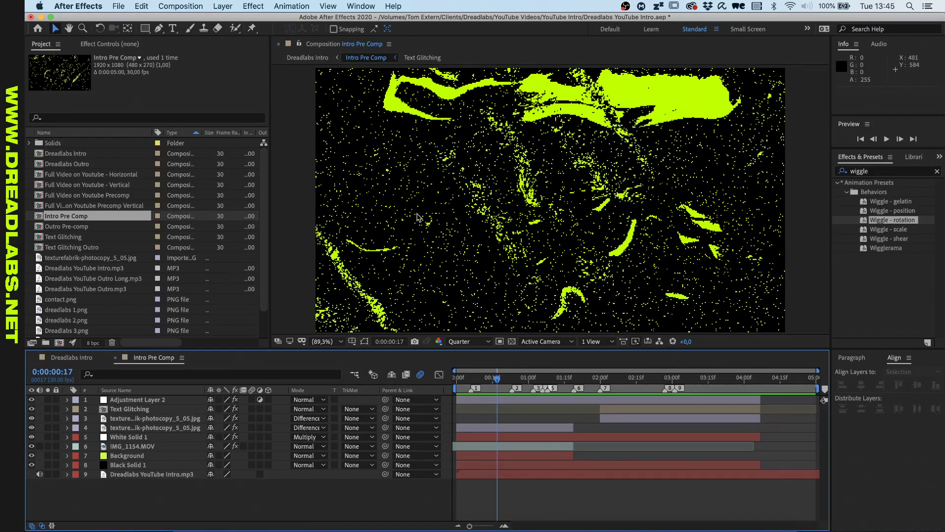
double_click(127, 449)
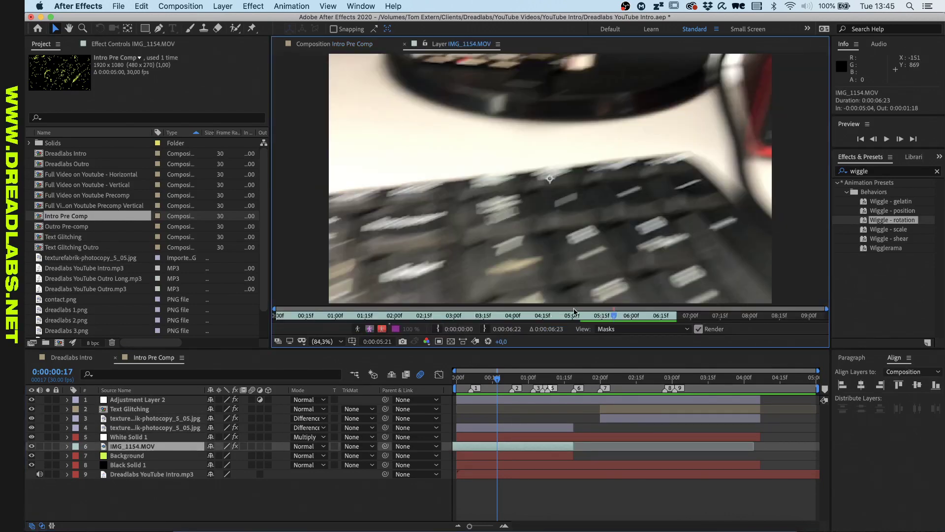
drag(614, 319, 277, 323)
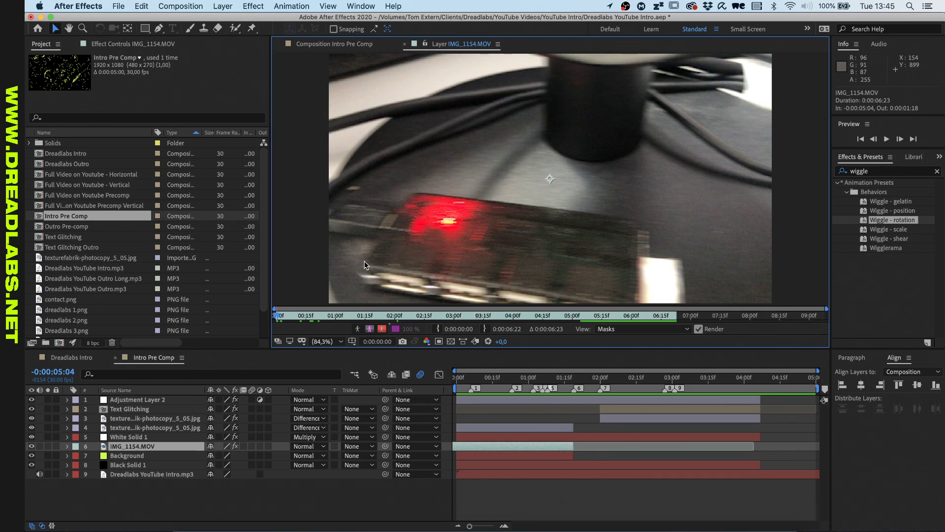
key(space)
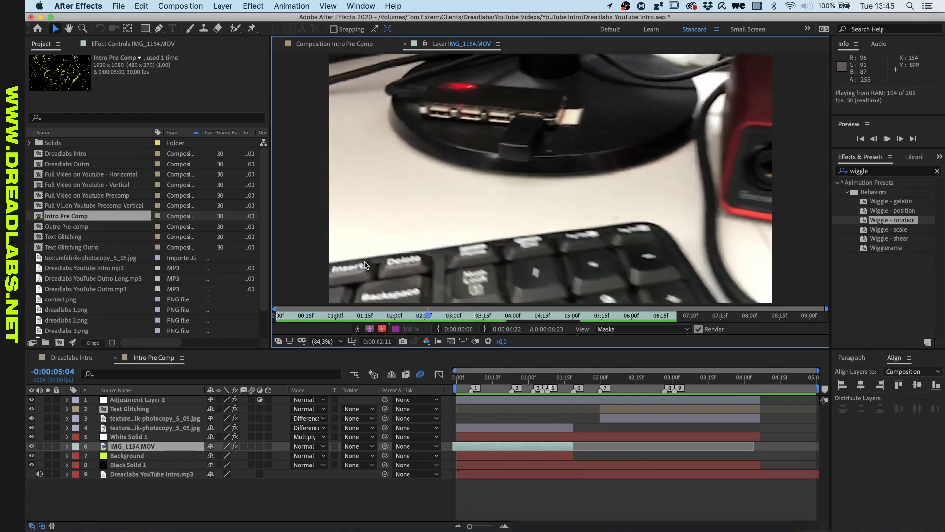
key(space)
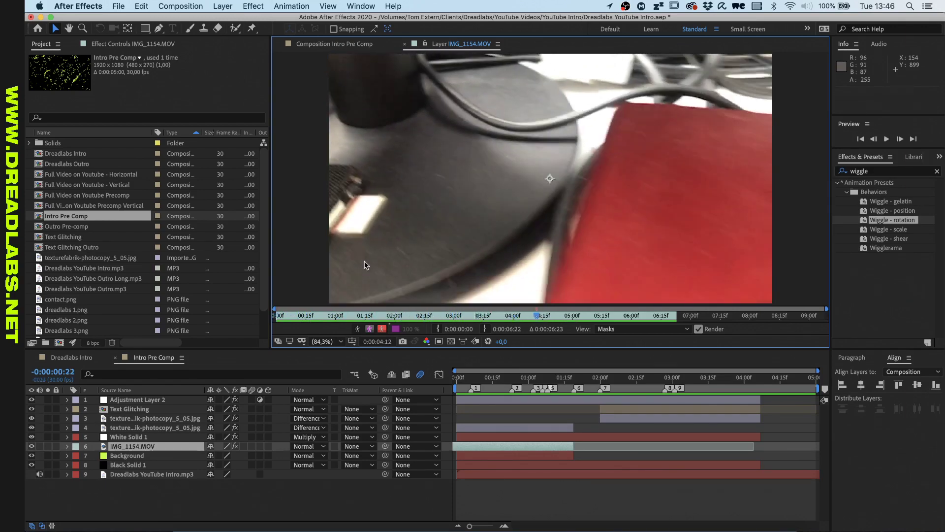
Return to the comp's first frame and toggle Adjustment Layer 2 off and on to compare.
click(405, 44)
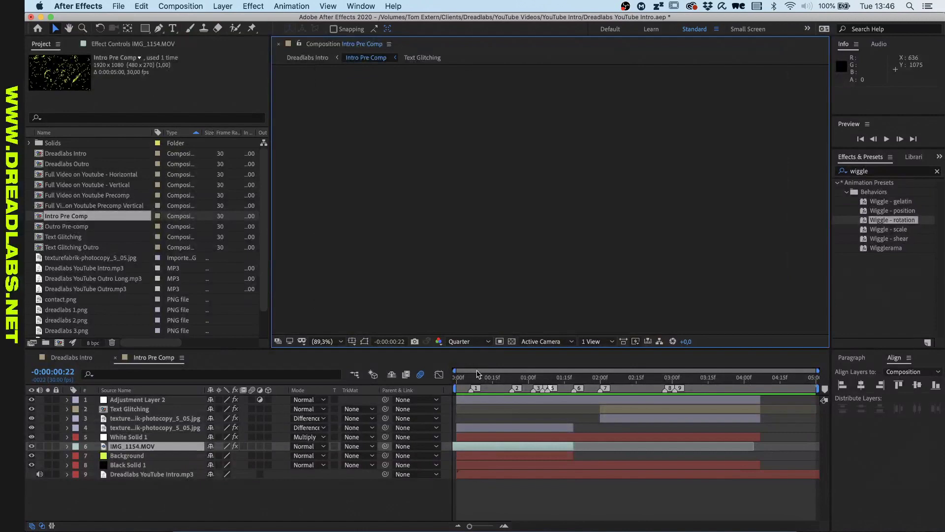
key(Home)
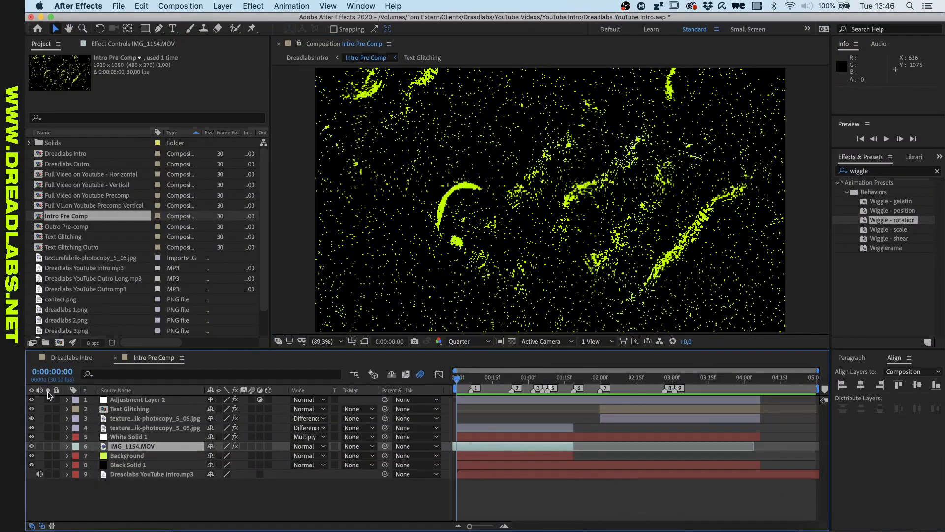
click(31, 399)
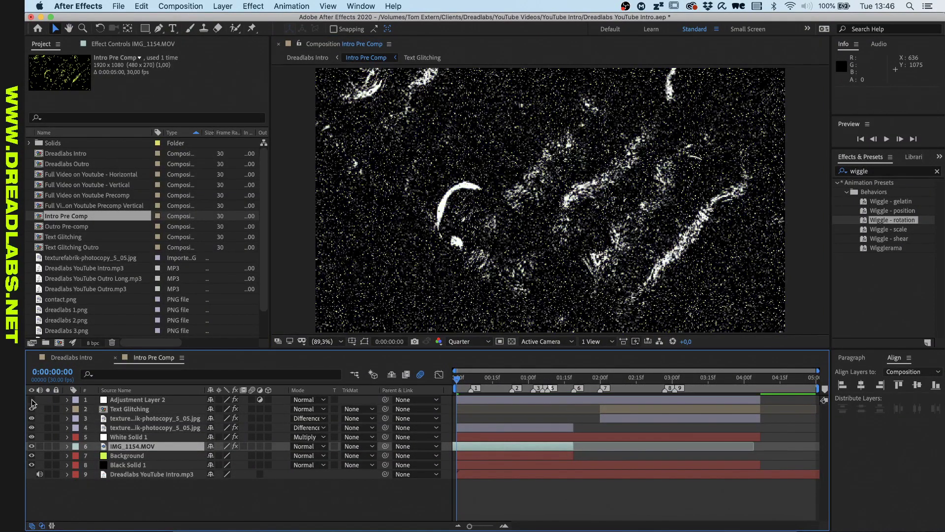
click(32, 399)
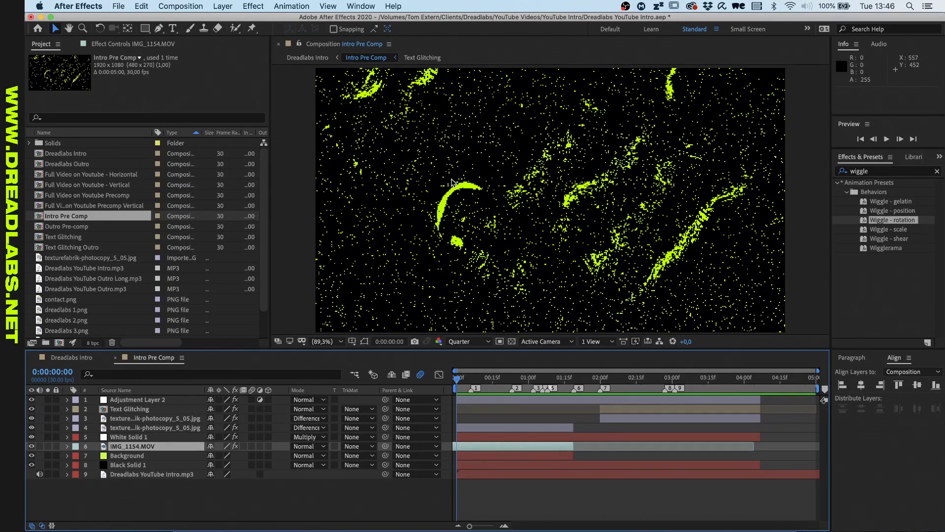
Reveal Adjustment Layer 2's CC Threshold and Tint effects and toggle each off and on.
click(68, 400)
click(77, 409)
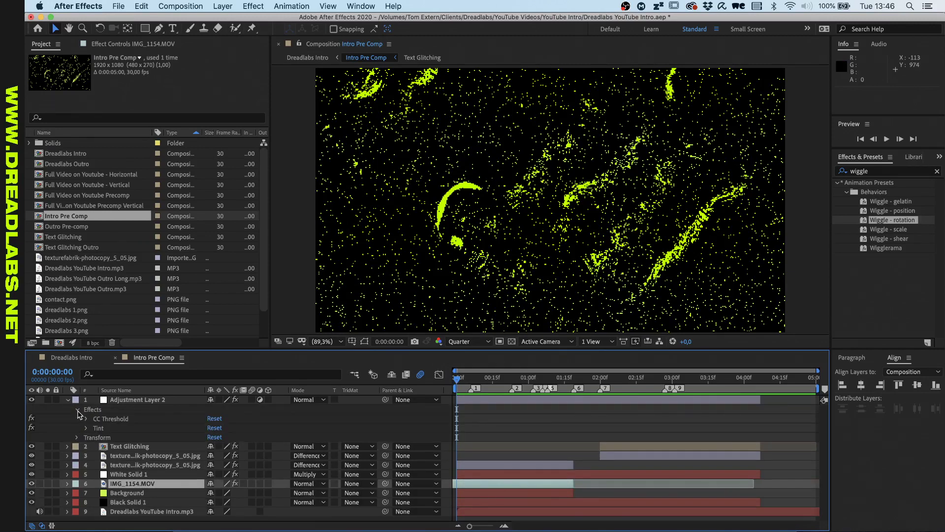
click(111, 419)
click(31, 418)
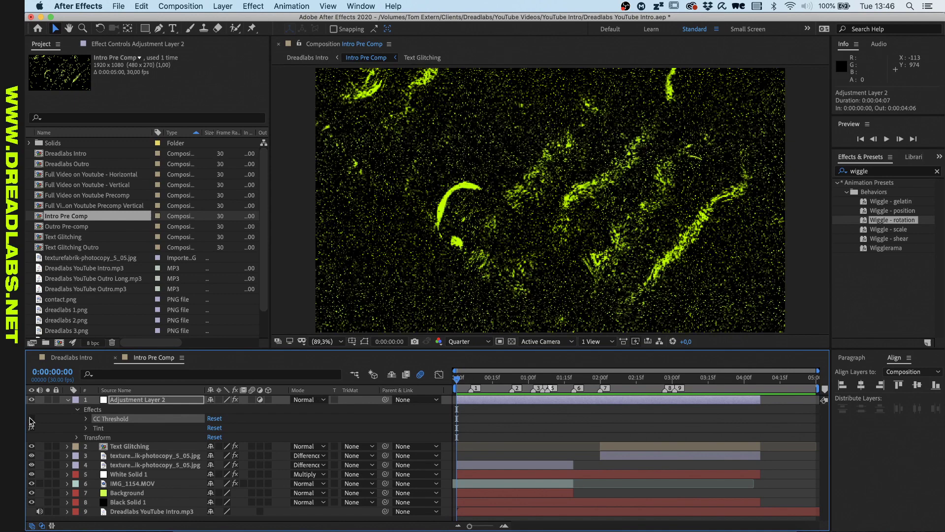
click(31, 418)
click(31, 428)
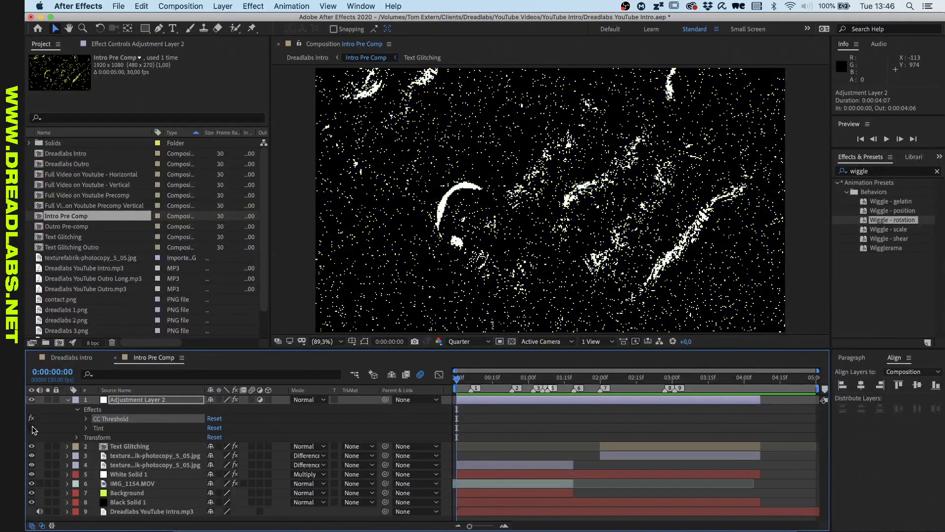
click(31, 427)
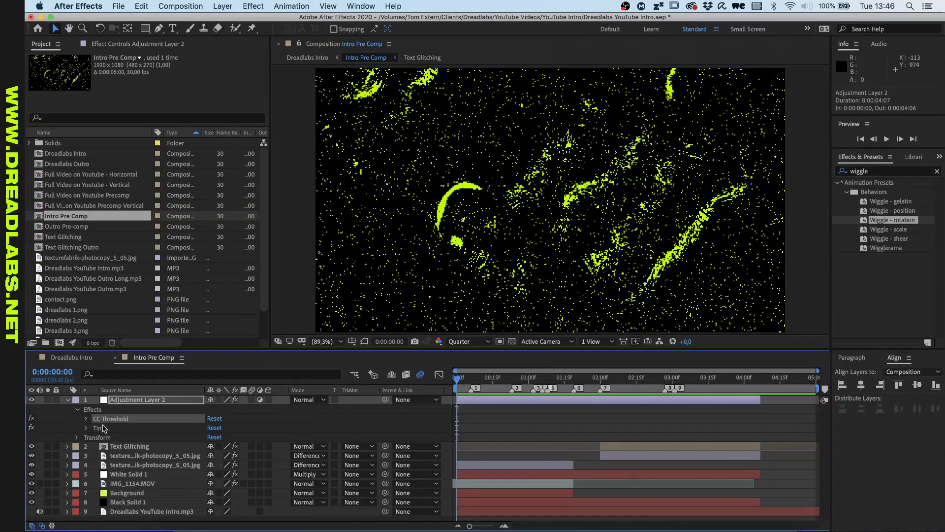
Clear the wiggle and tint searches from the Effects & Presets search field.
click(876, 172)
key(BackSpace)
key(BackSpace)
key(BackSpace)
key(BackSpace)
key(BackSpace)
key(BackSpace)
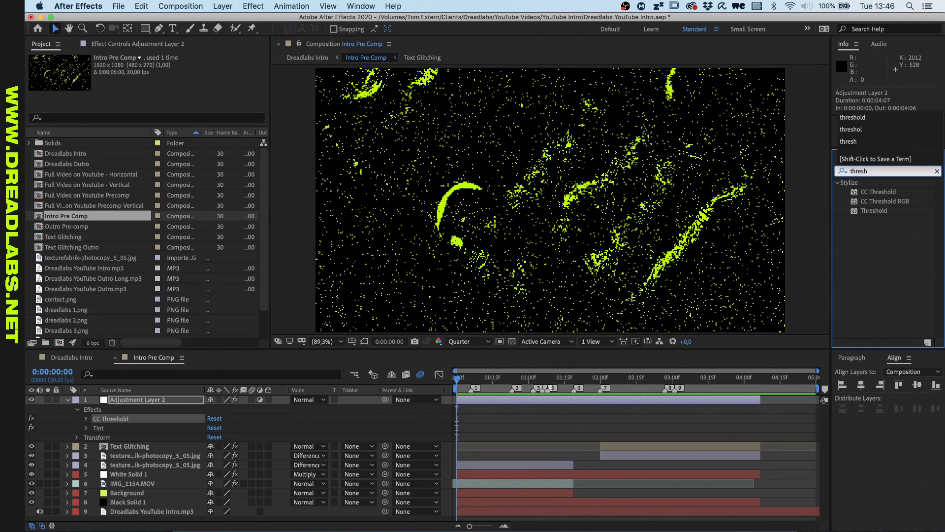
text(tint)
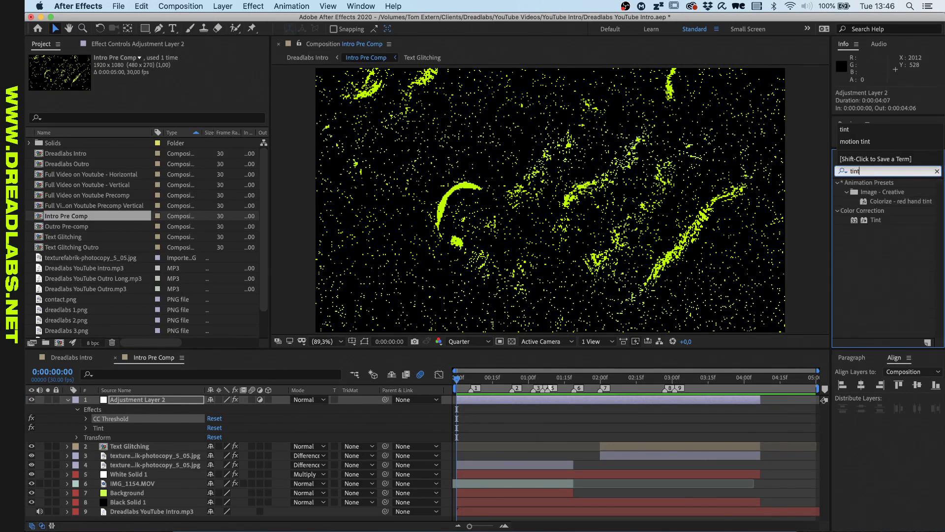
key(BackSpace)
key(BackSpace)
key(BackSpace)
key(BackSpace)
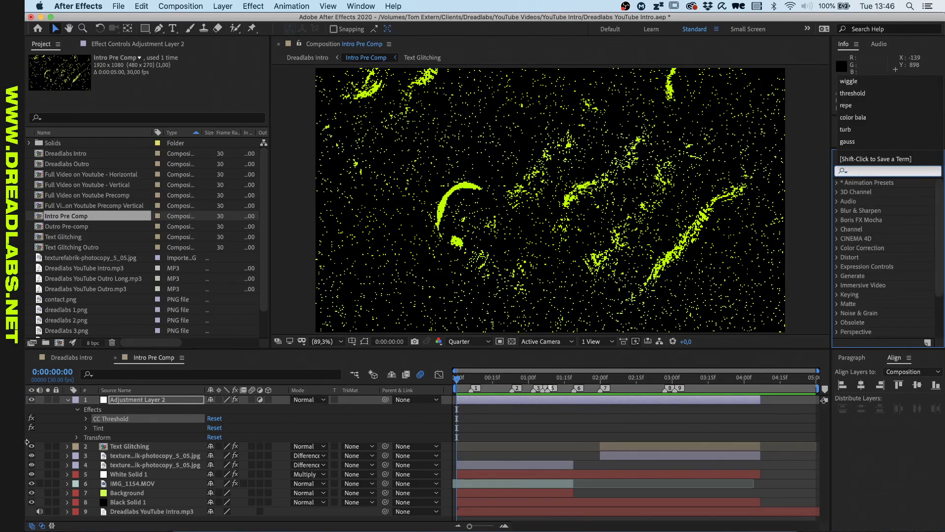
Hide Adjustment Layer 2, Text Glitching and the upper texturefabrik-photocopy layer, then select the lower texture layer.
click(32, 400)
click(68, 400)
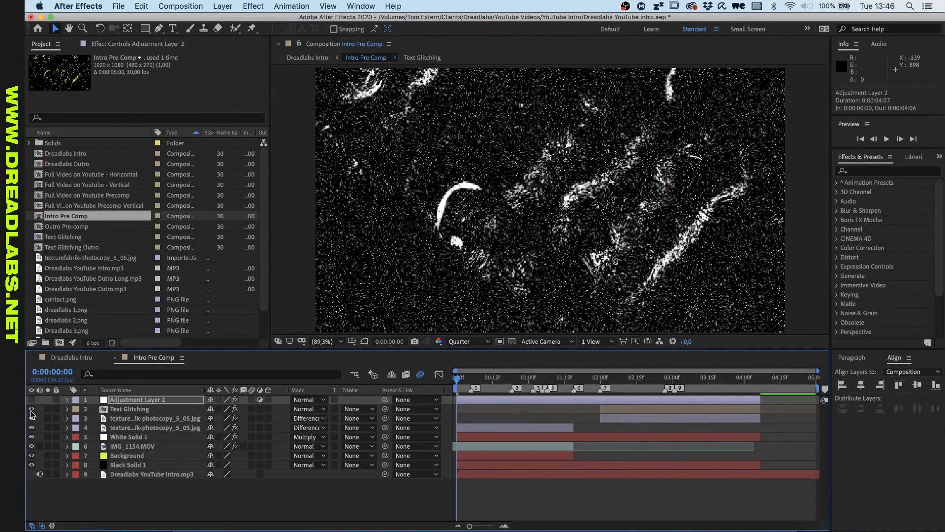
click(131, 408)
shift+click(132, 417)
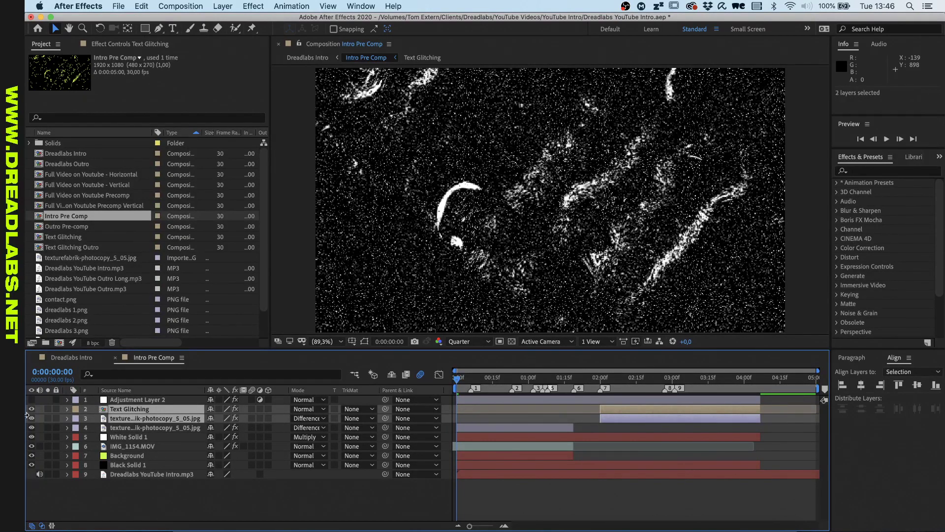
drag(32, 409, 32, 418)
click(145, 428)
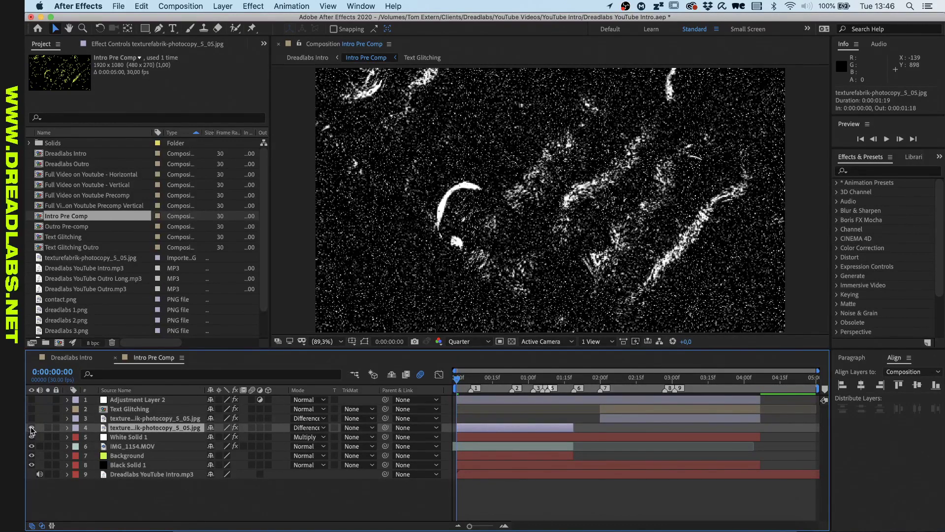
double_click(149, 428)
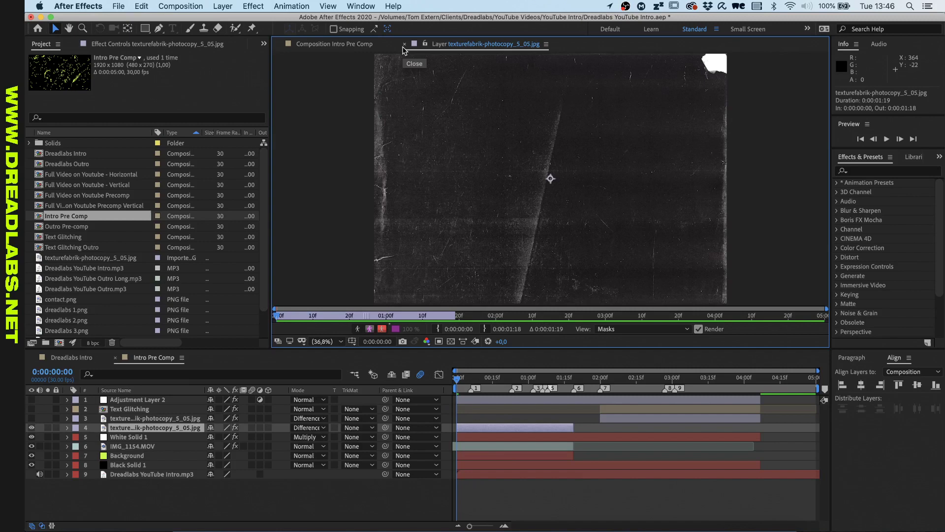
click(404, 44)
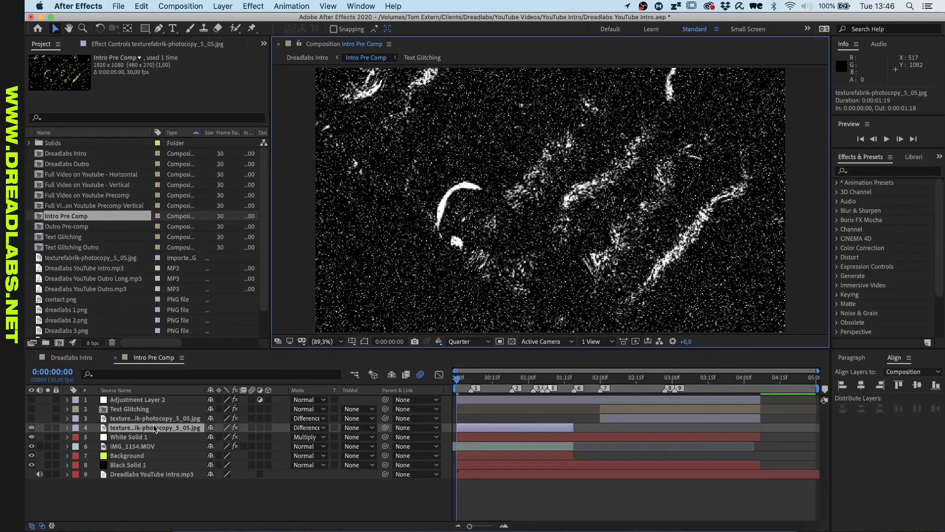
Switch off CC Threshold on the lower texture layer and preview the wiggling photocopy texture.
click(68, 428)
click(79, 437)
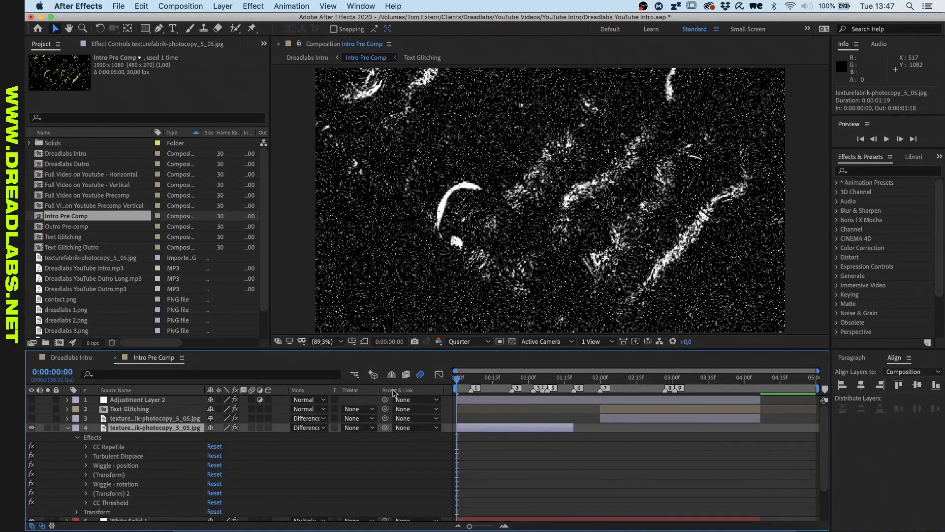
scroll(139, 462, down, 2)
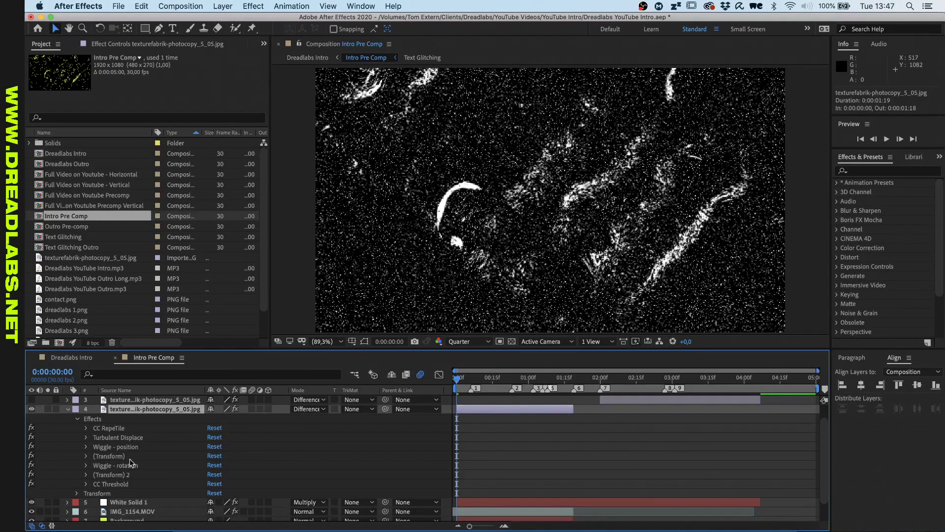
click(33, 484)
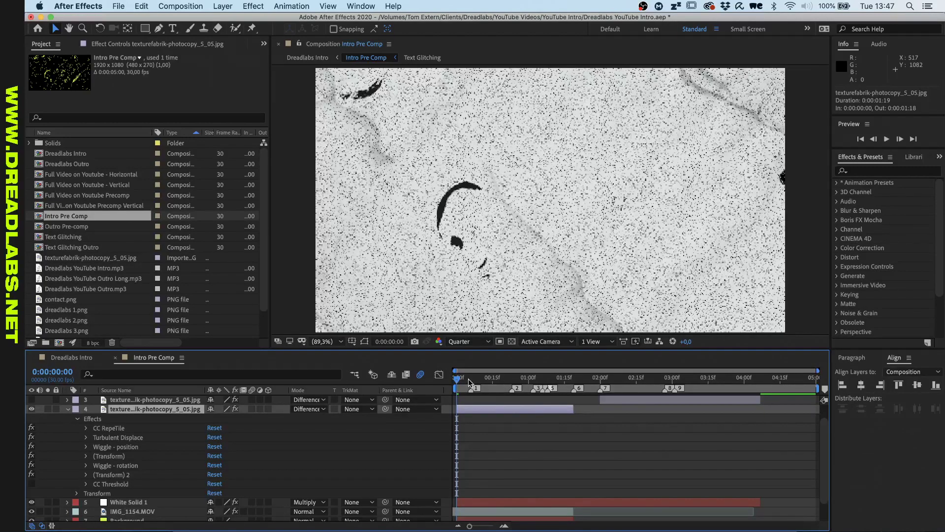
key(space)
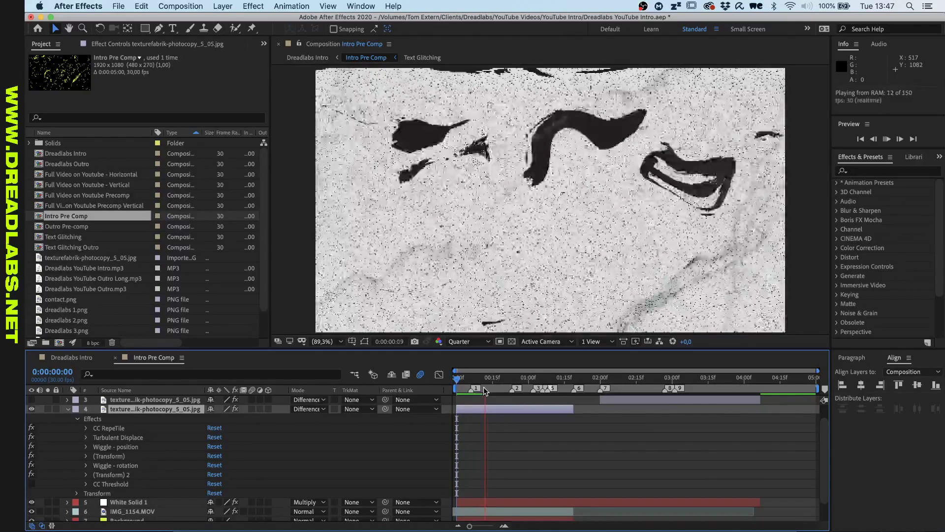
key(space)
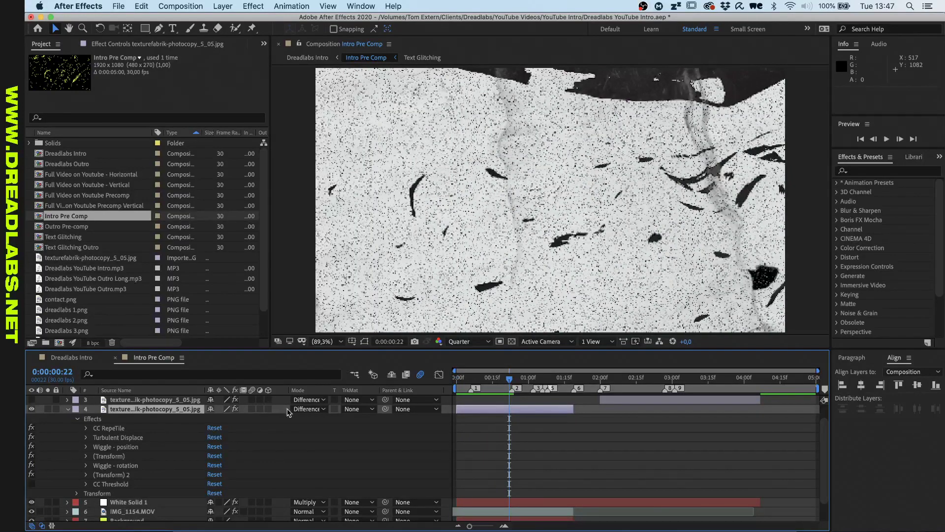
Change the lower texture layer's blend mode from Difference to Normal.
click(302, 409)
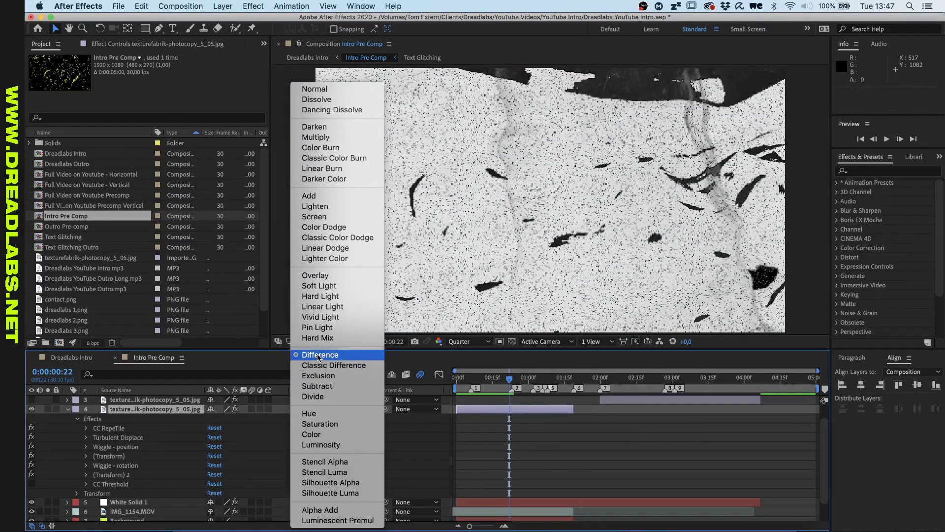
click(315, 88)
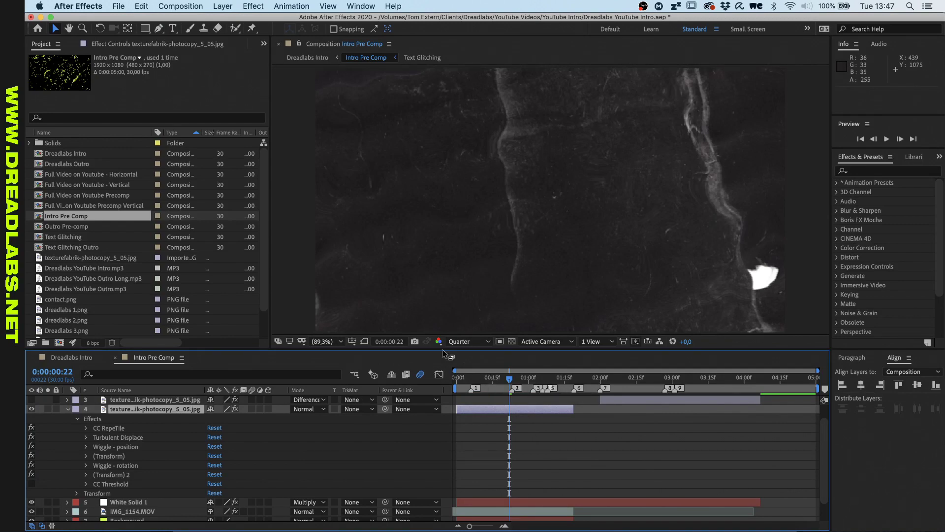
Disable Turbulent Displace on the lower texture layer and select its Wiggle effects.
click(116, 434)
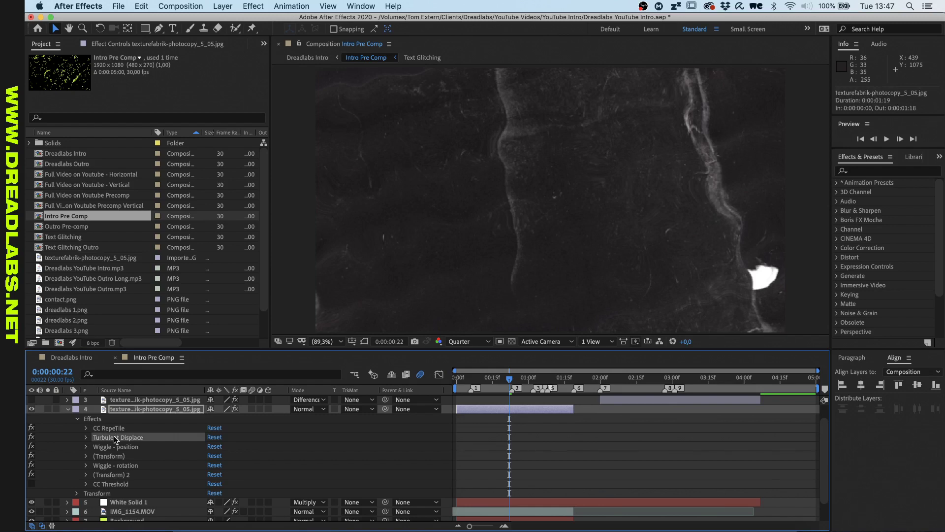
click(31, 437)
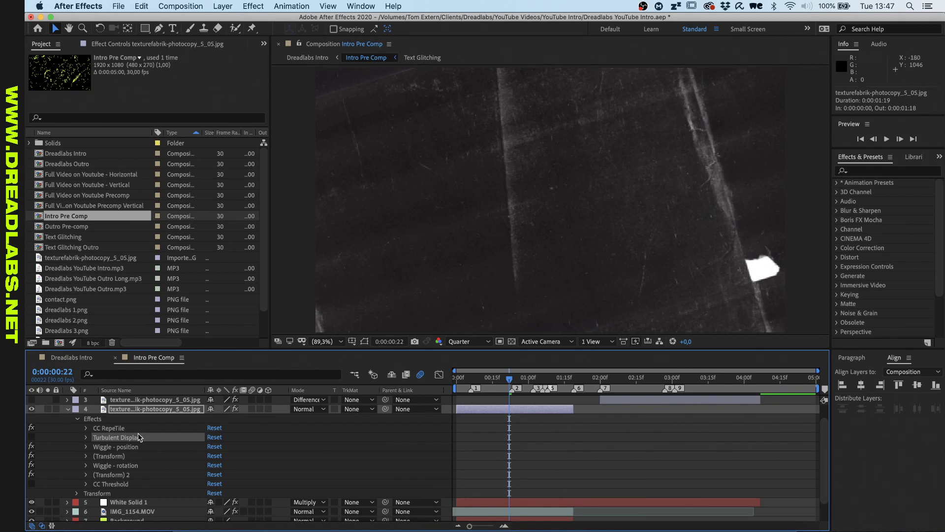
click(116, 465)
click(104, 447)
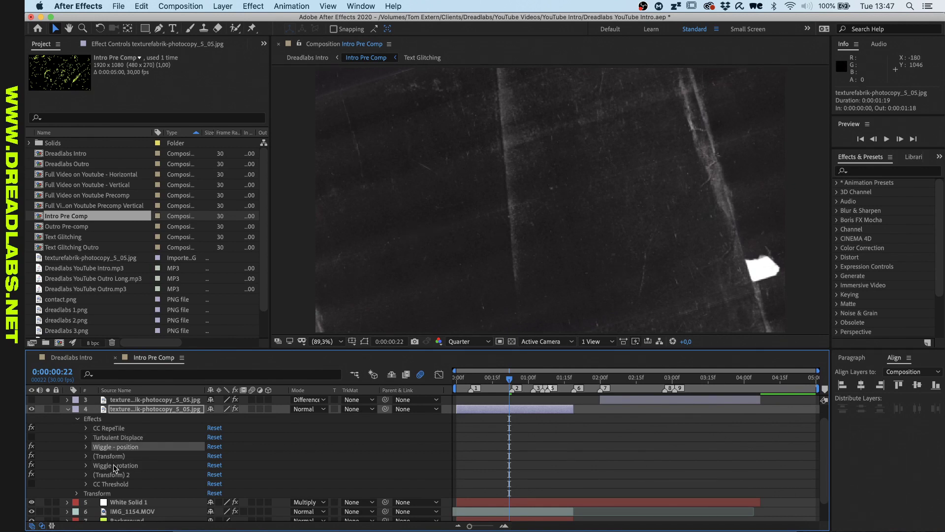
Inspect the Wiggle - position settings and Wiggle - rotation's speed 100.0 and amount 1x+0.0°.
click(86, 446)
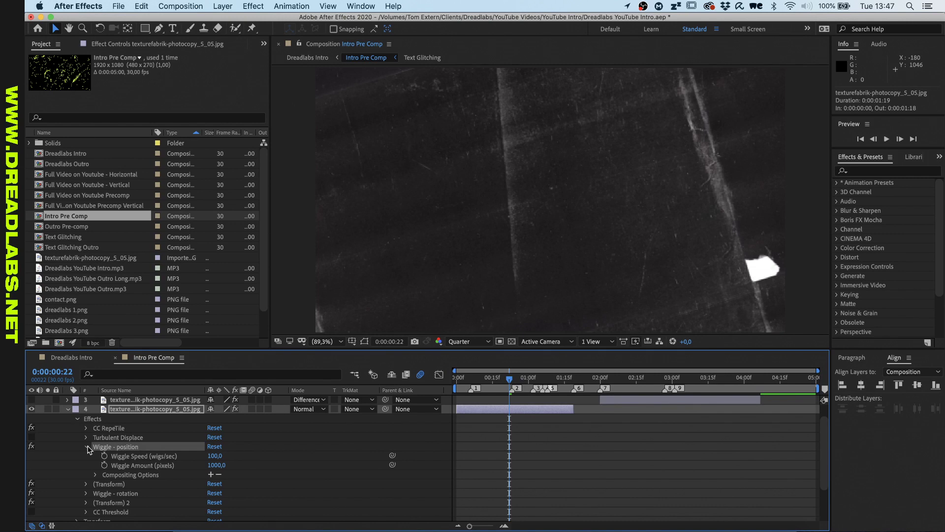
click(87, 447)
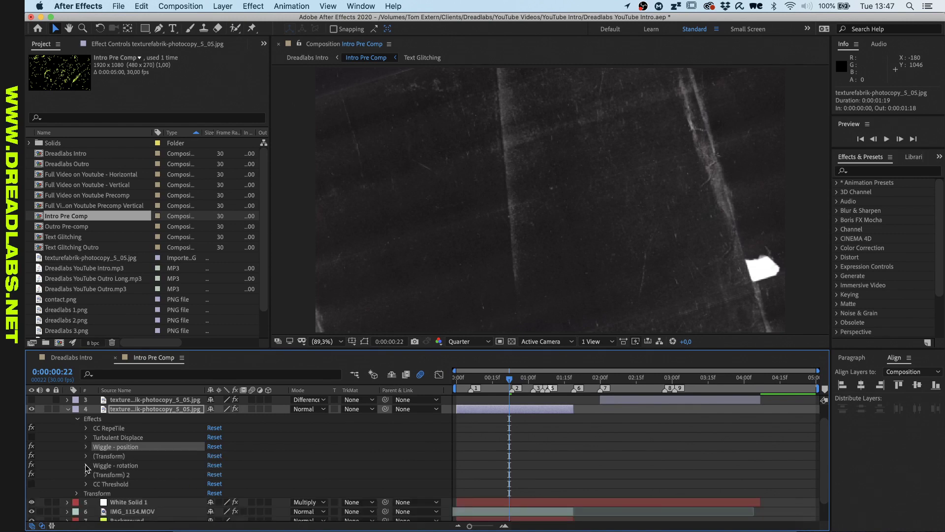
click(86, 465)
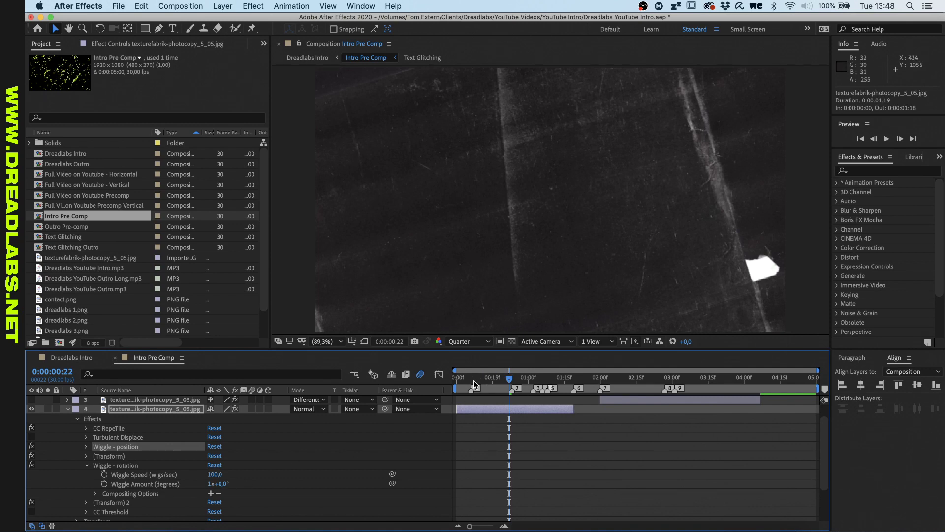
Preview and scrub the first second of the wiggling texture, then collapse Wiggle - rotation.
key(space)
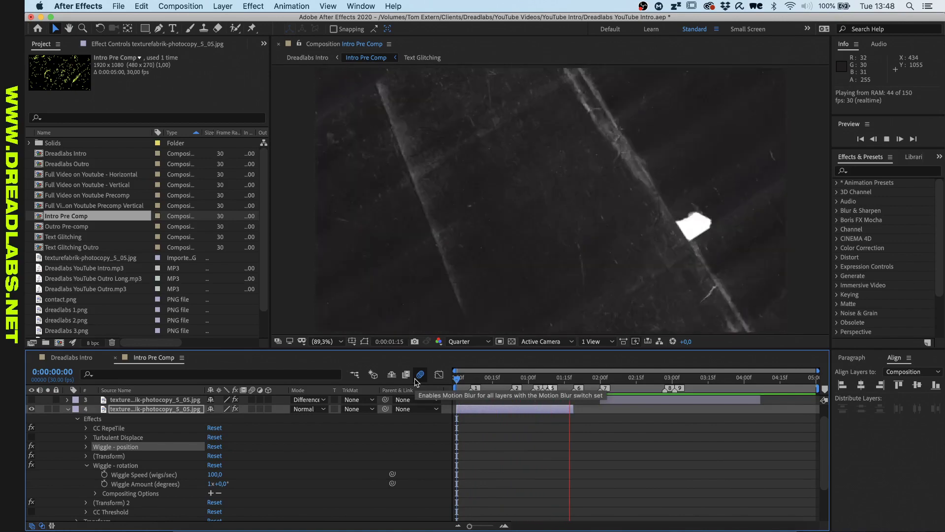
key(space)
click(478, 380)
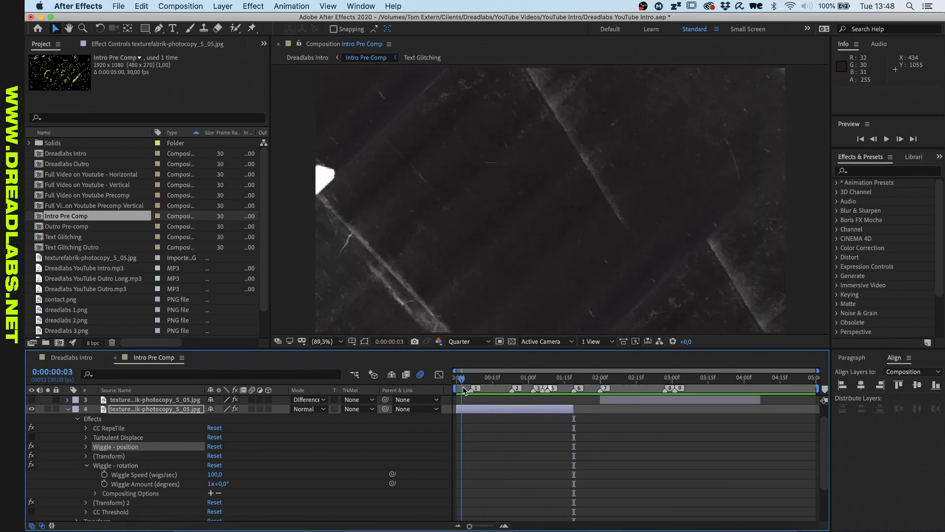
drag(464, 390, 482, 397)
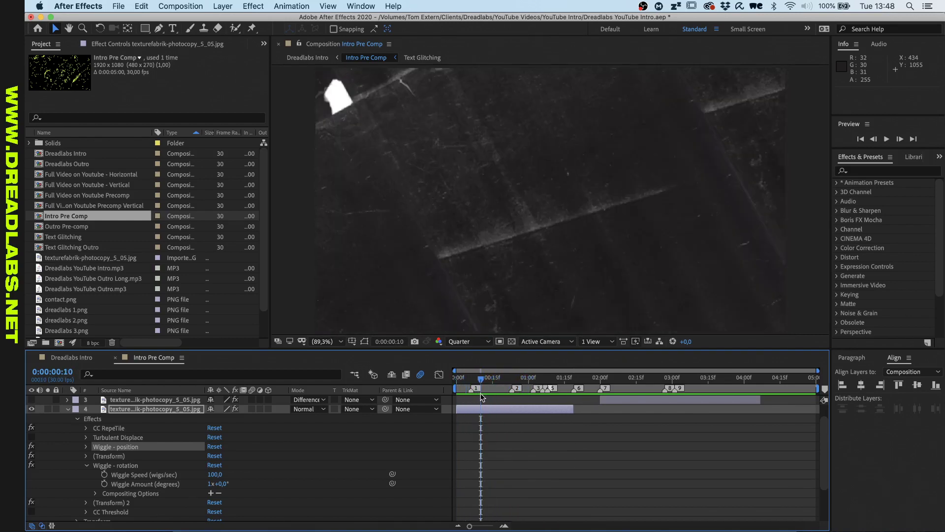
scroll(114, 467, down, 2)
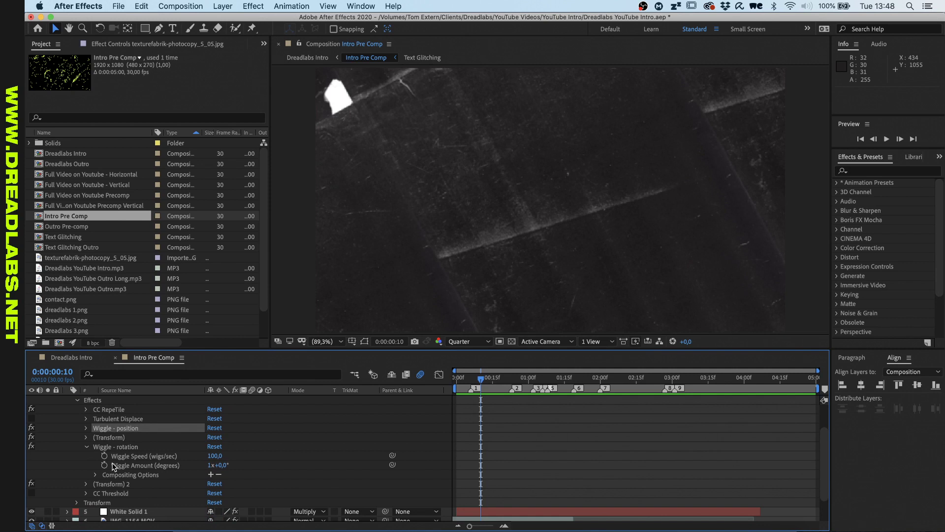
scroll(74, 476, down, 1)
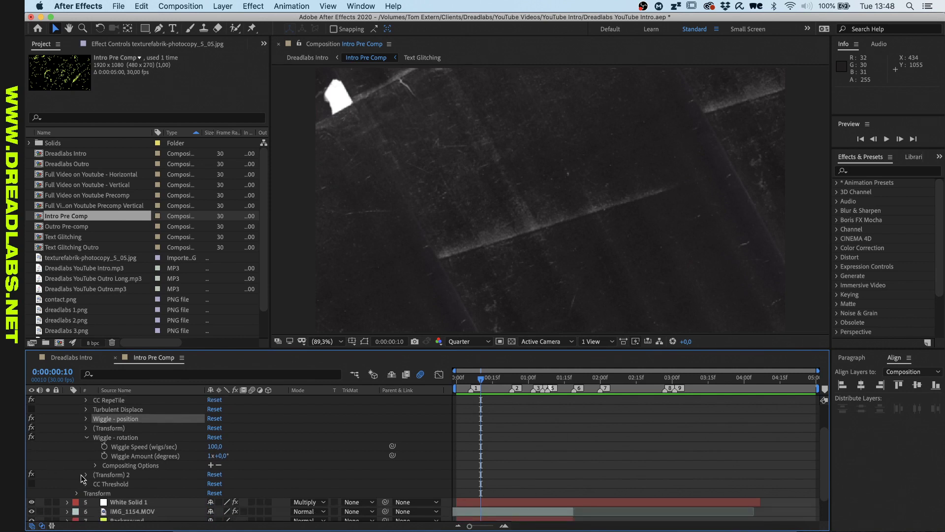
click(87, 437)
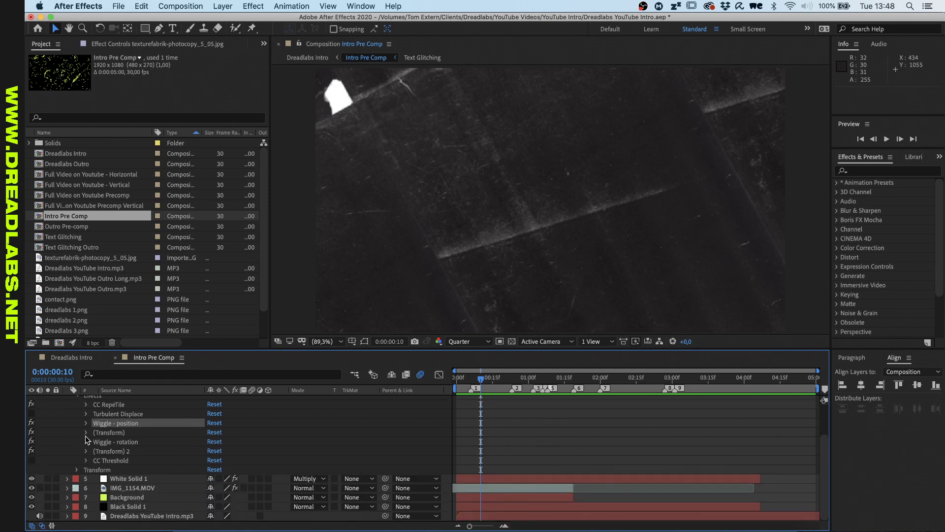
Turn CC Threshold back on for the lower texture and preview from frame 0 to 16.
click(35, 460)
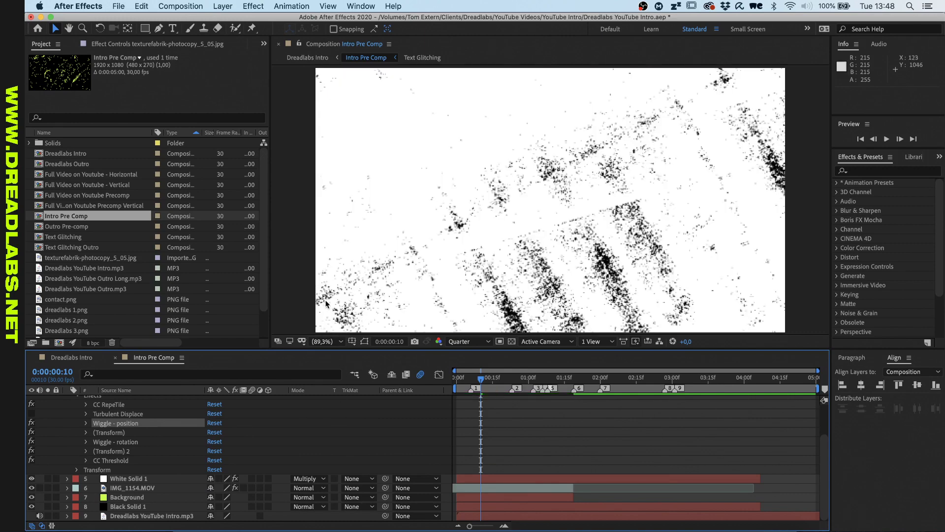
scroll(393, 480, up, 3)
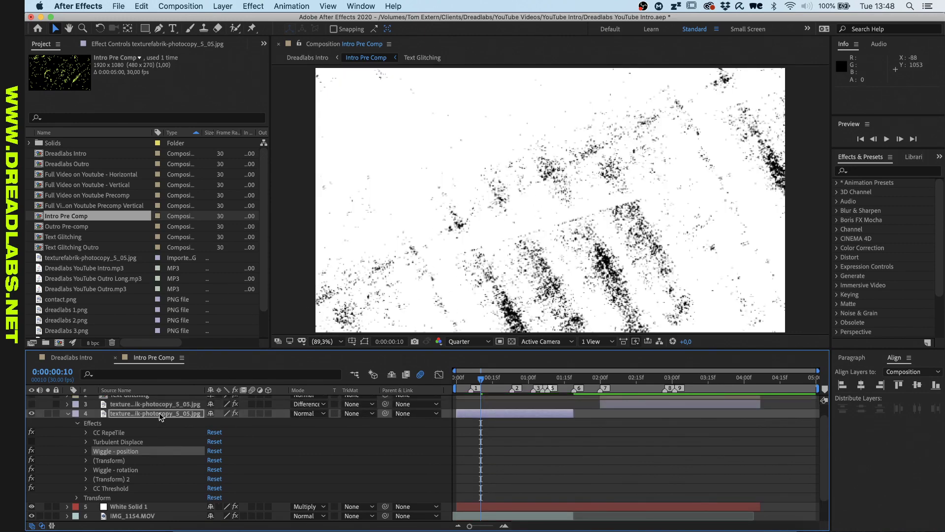
click(29, 449)
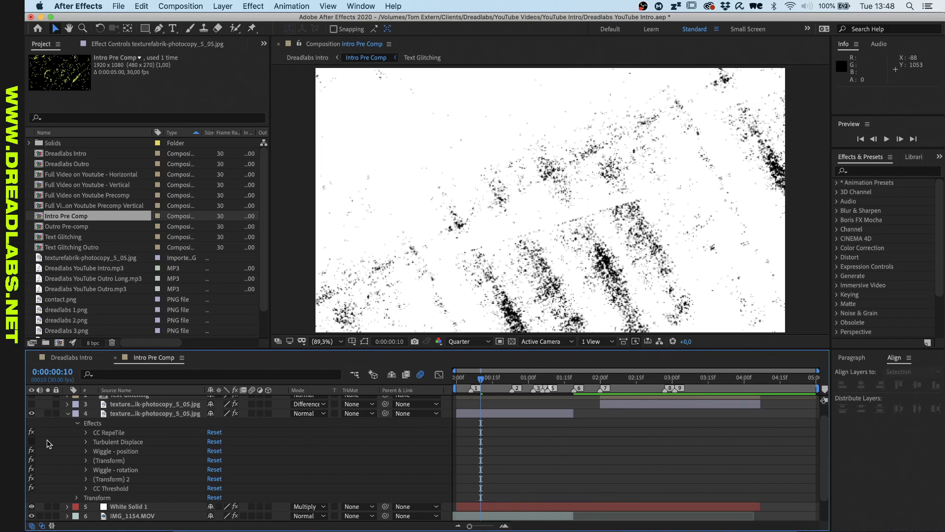
drag(480, 378, 443, 378)
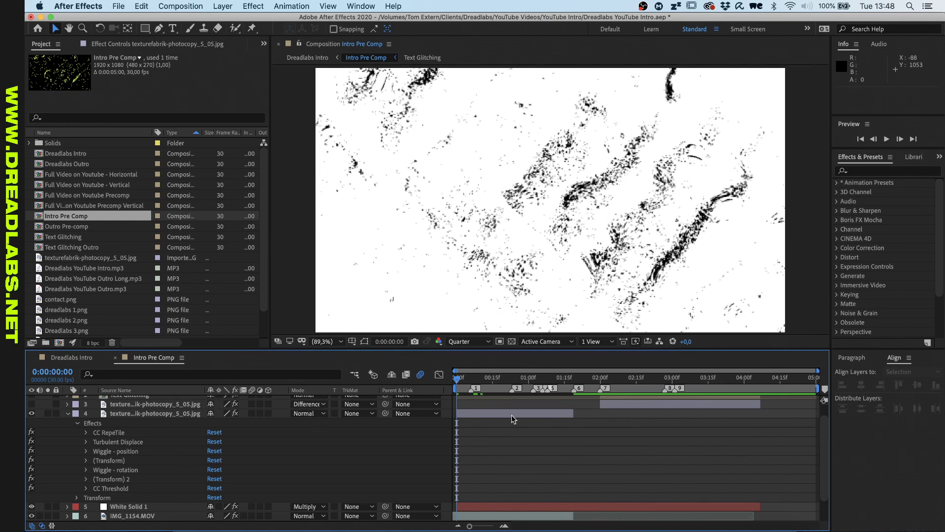
key(space)
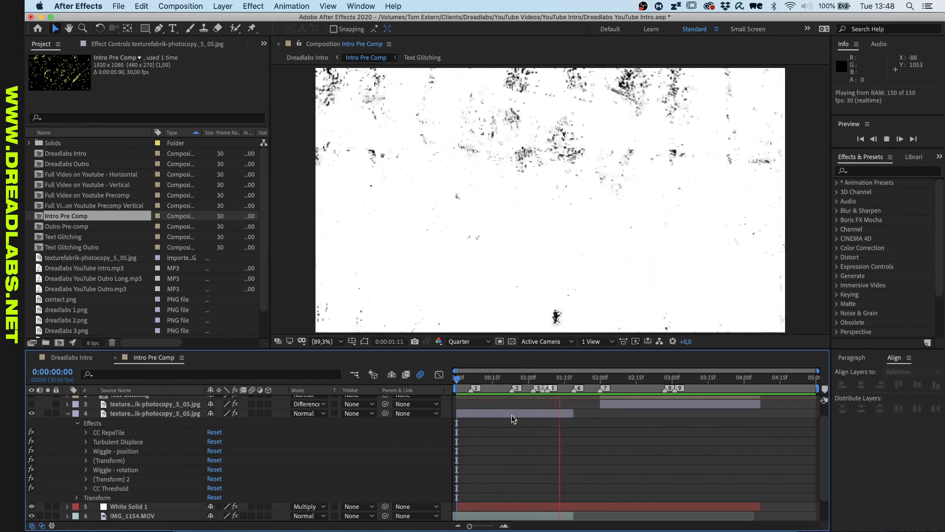
key(space)
click(495, 378)
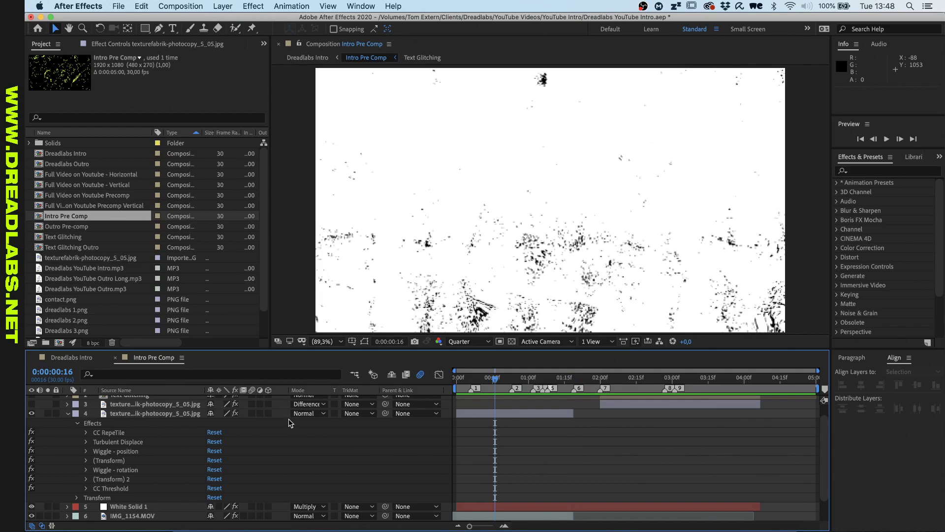
Set the lower texture layer back to Difference blending, collapse its effects, and hide it.
click(305, 414)
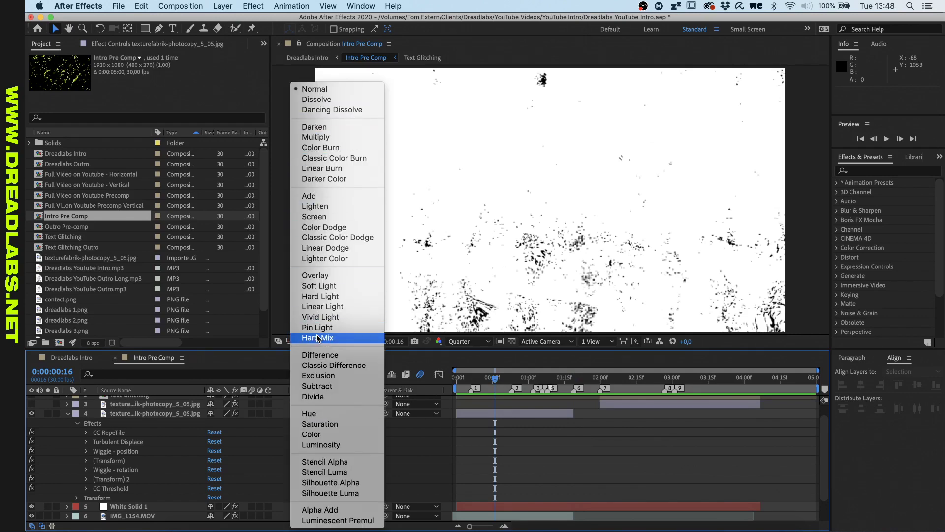
click(319, 355)
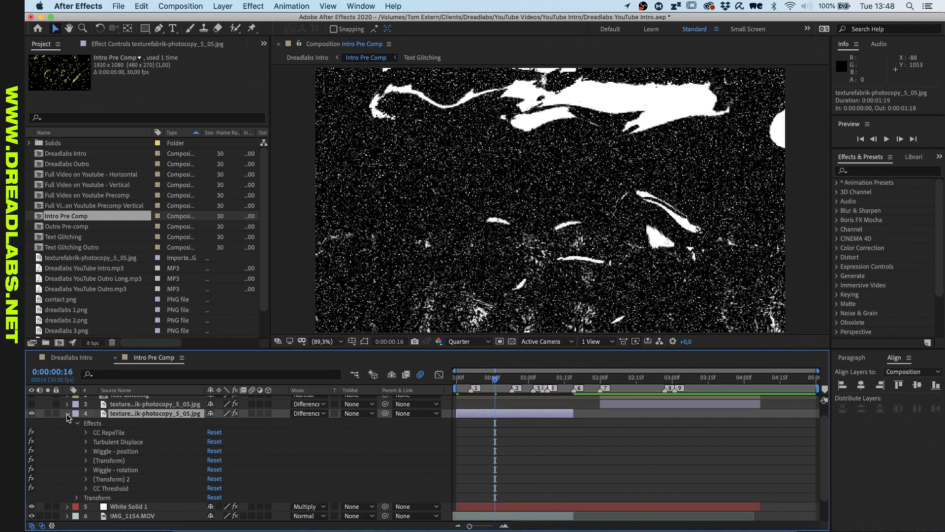
click(67, 414)
click(31, 427)
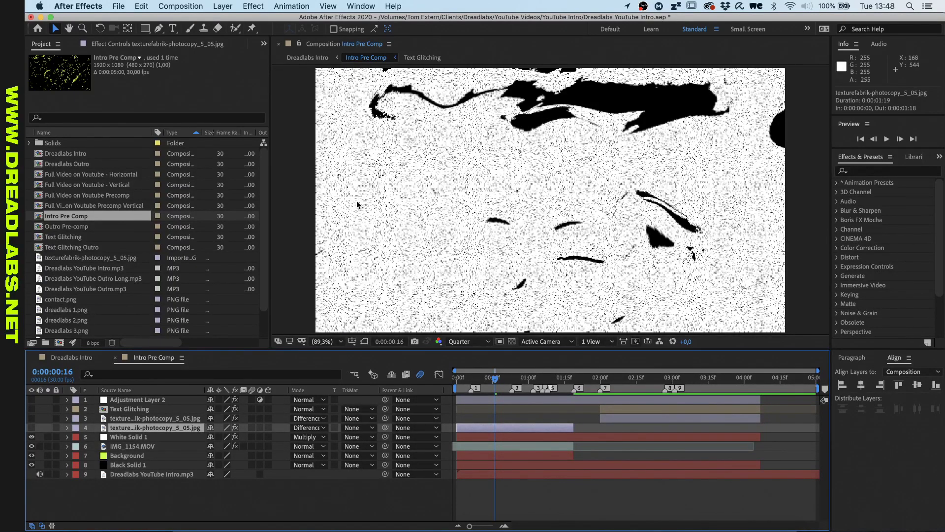
Reveal White Solid 1's Fractal Noise settings and switch its blending from Multiply to Normal.
click(139, 437)
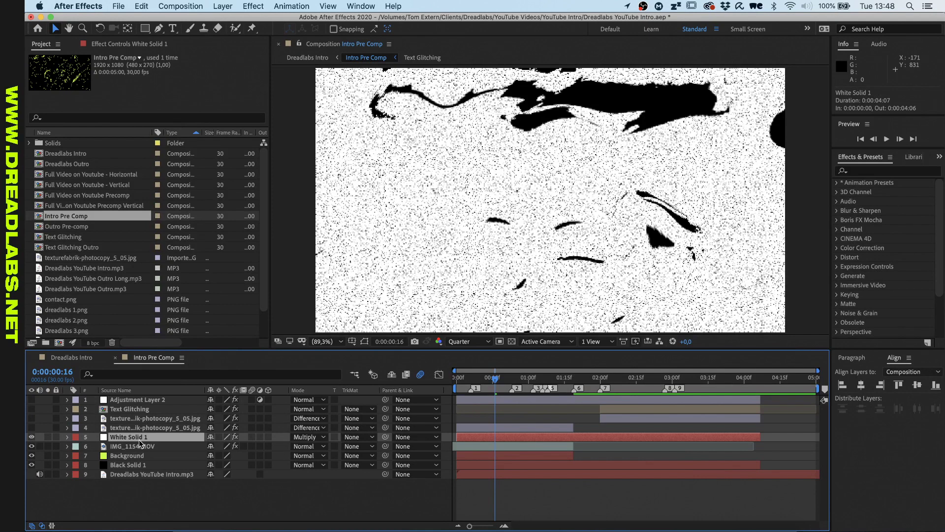
key(e)
scroll(91, 457, down, 1)
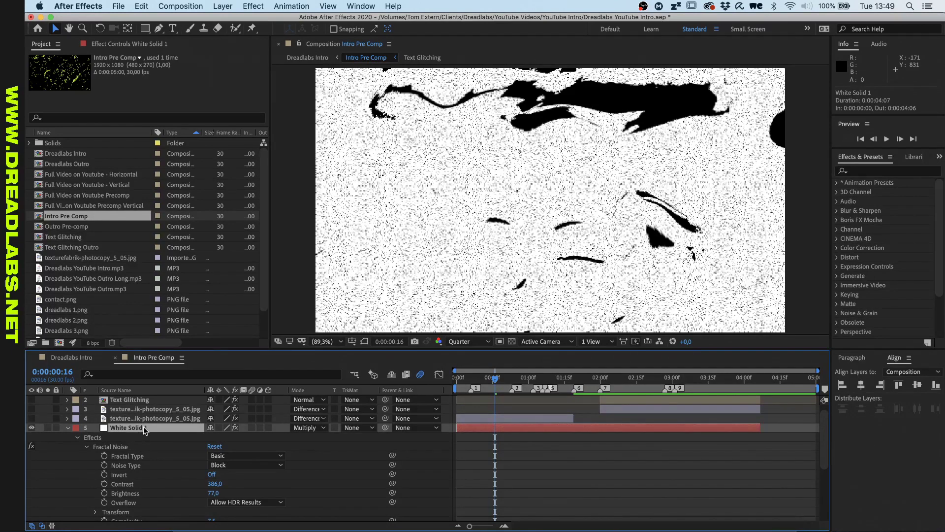
click(118, 447)
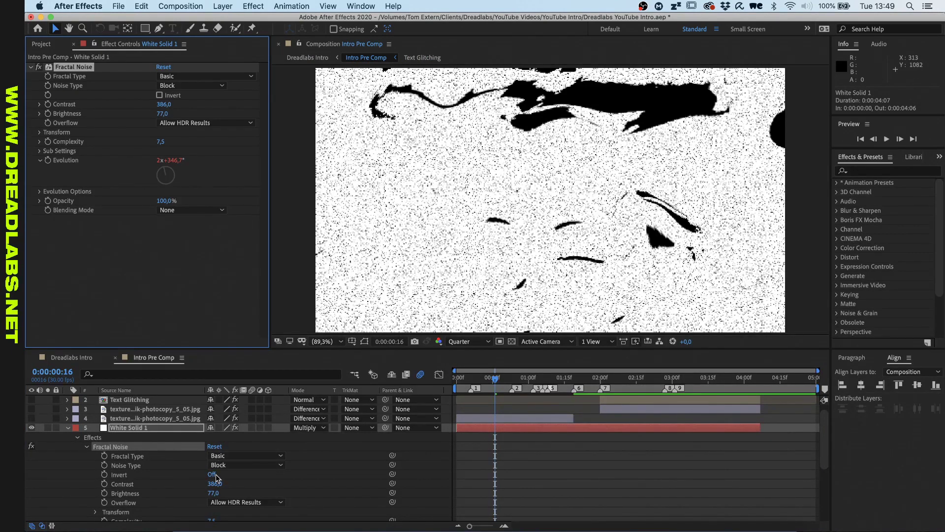
click(300, 427)
click(337, 90)
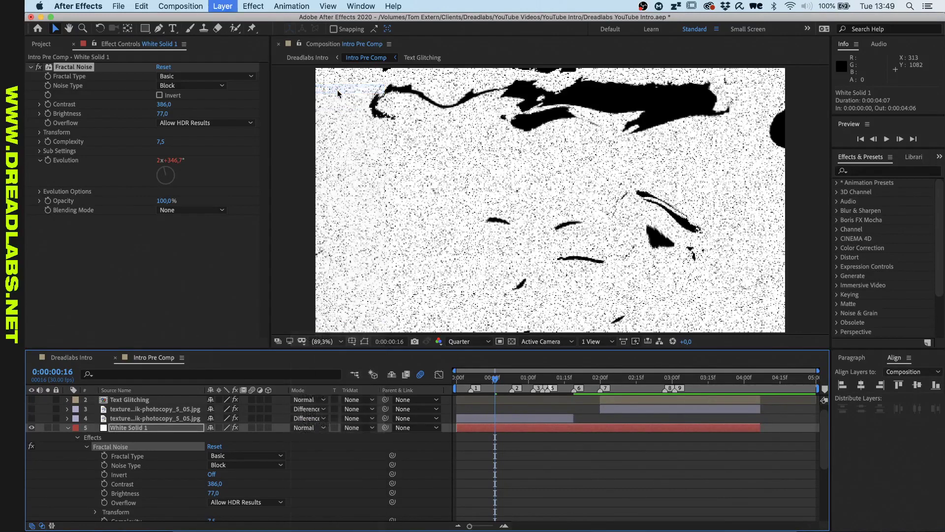
scroll(158, 454, down, 2)
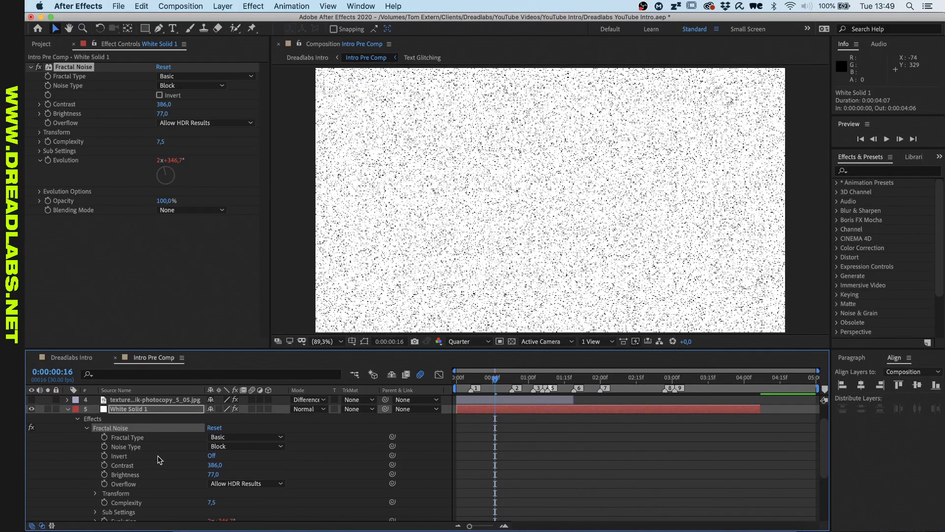
click(31, 427)
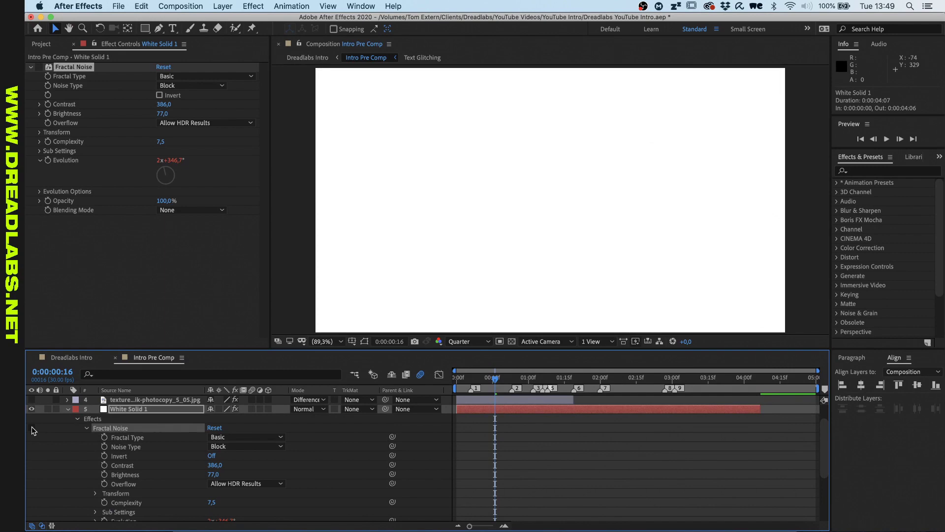
click(31, 426)
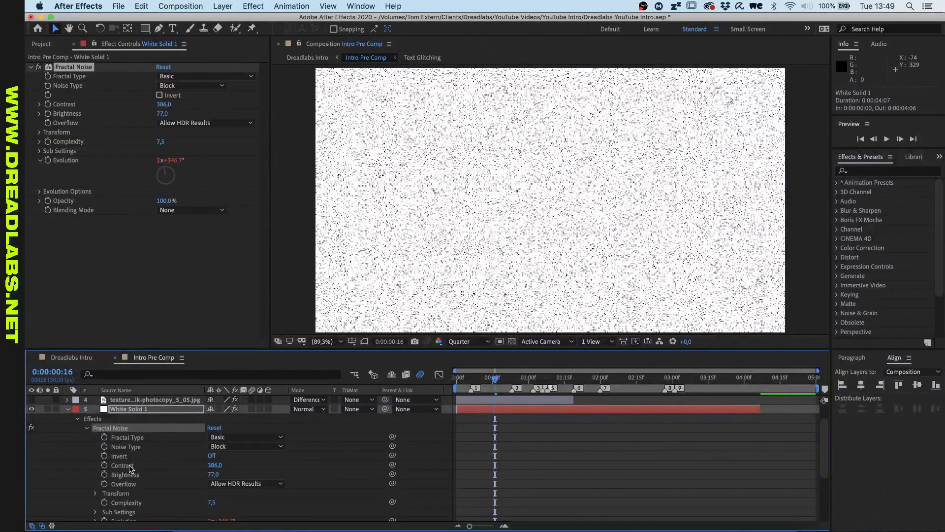
click(141, 467)
click(213, 464)
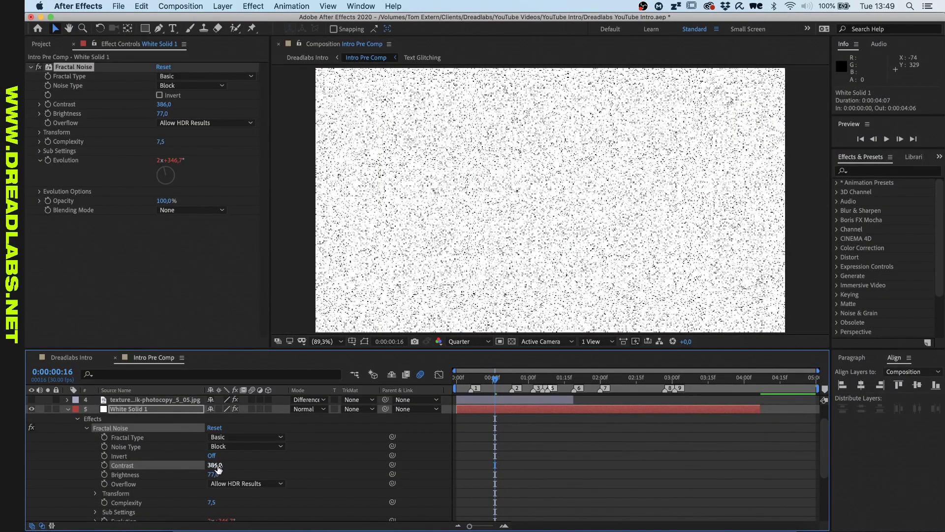
text(196)
key(Return)
click(212, 474)
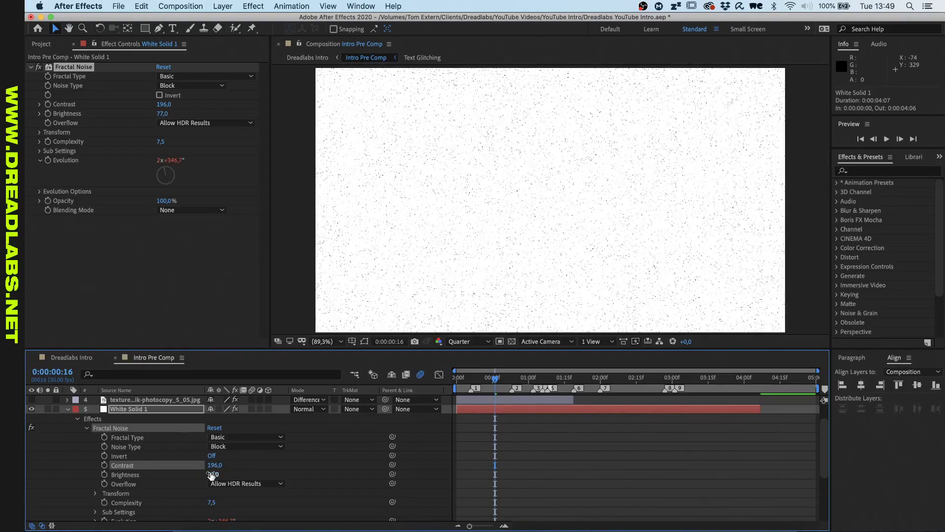
text(36)
key(Return)
drag(194, 477, 178, 483)
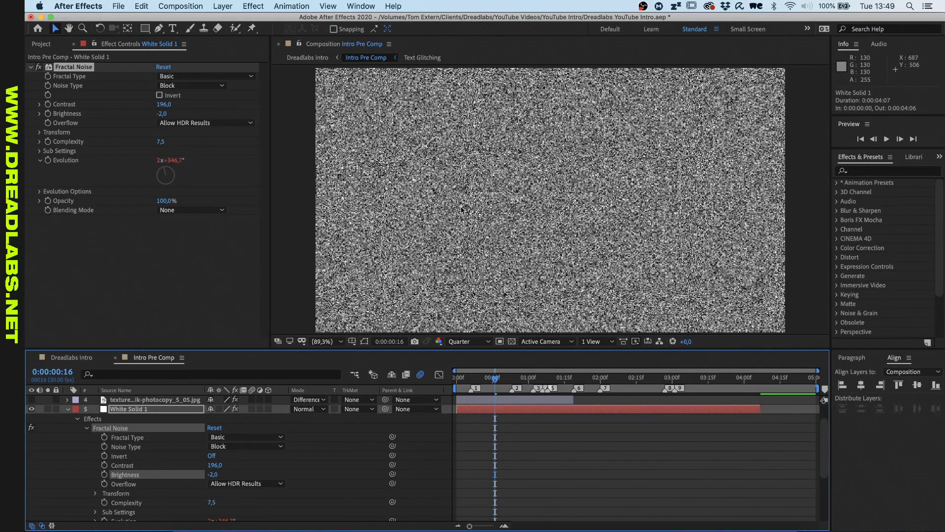
scroll(290, 432, down, 1)
scroll(289, 433, down, 1)
click(95, 483)
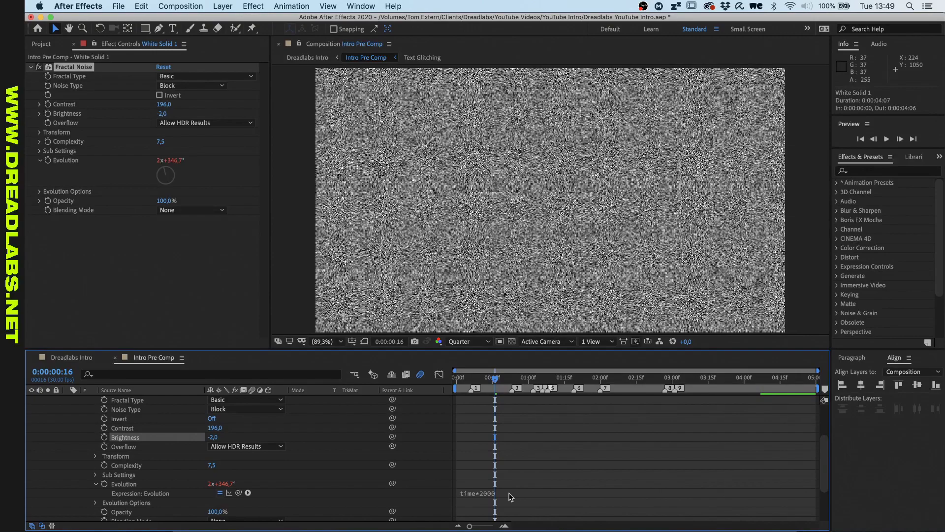
click(459, 386)
key(space)
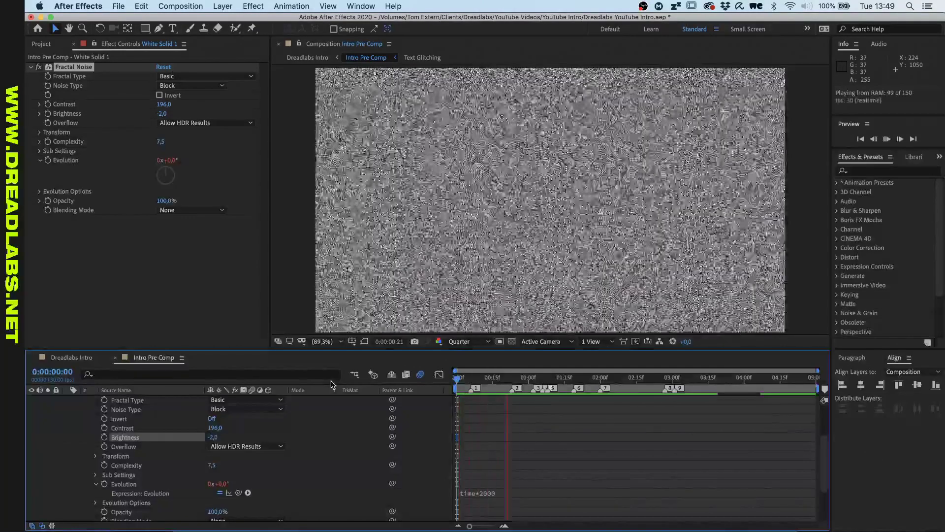
key(space)
scroll(197, 443, up, 3)
click(212, 464)
text(77)
click(122, 456)
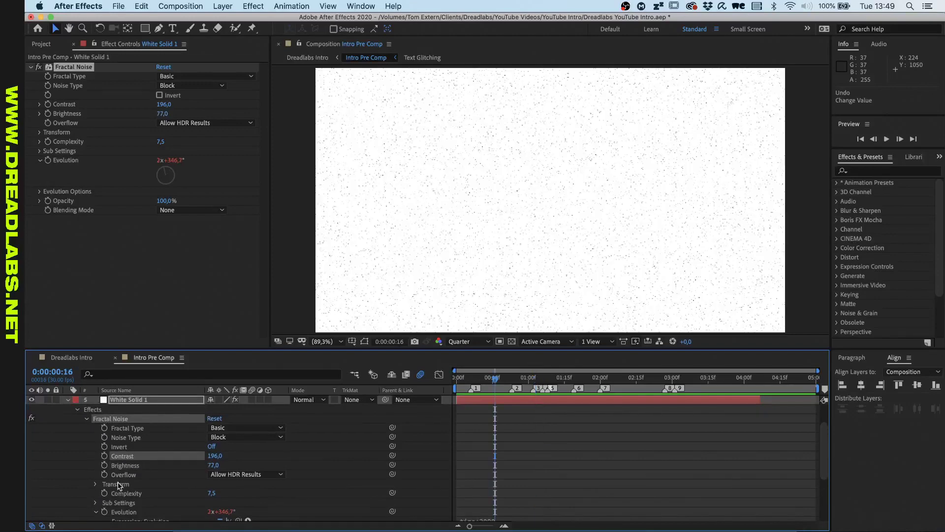
Collapse White Solid 1 and set its blending mode to Multiply.
click(66, 400)
click(307, 436)
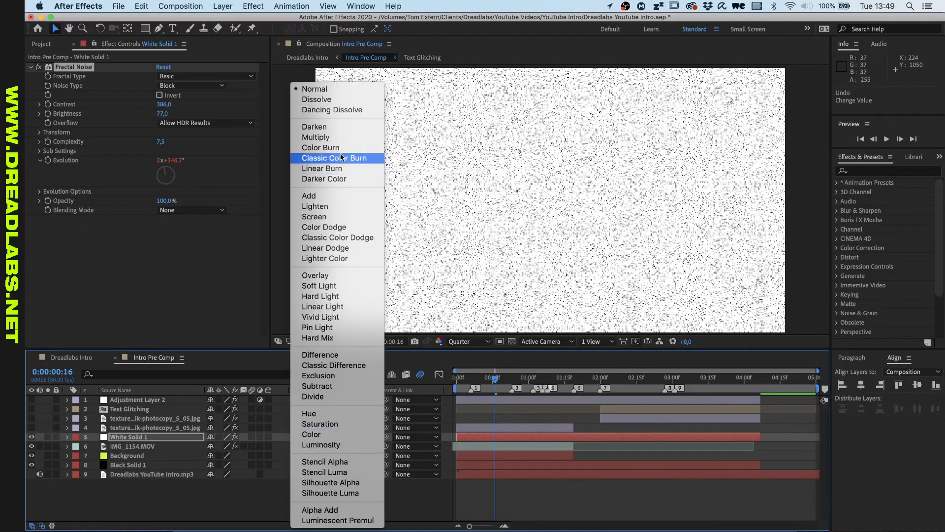
click(341, 134)
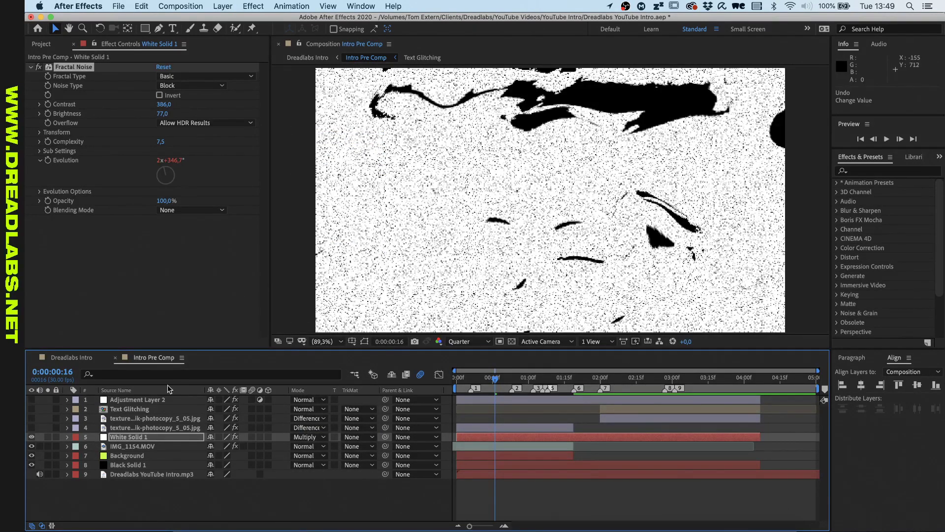
Hide White Solid 1 and preview the thresholded footage from the first frame.
click(32, 437)
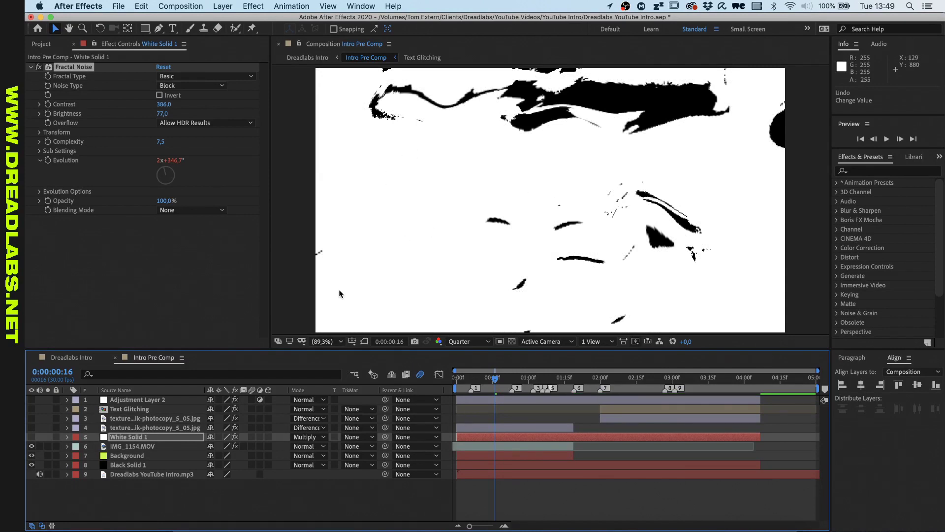
drag(477, 379, 437, 382)
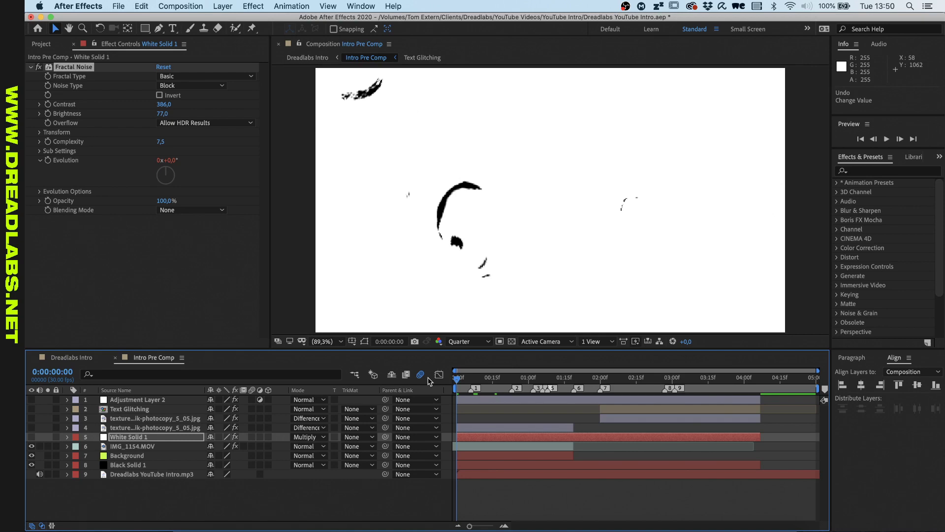
key(space)
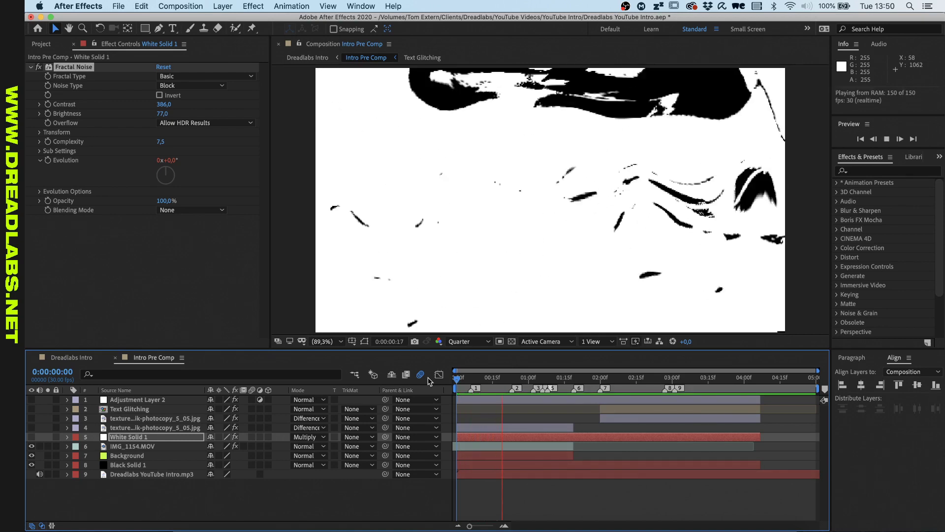
key(space)
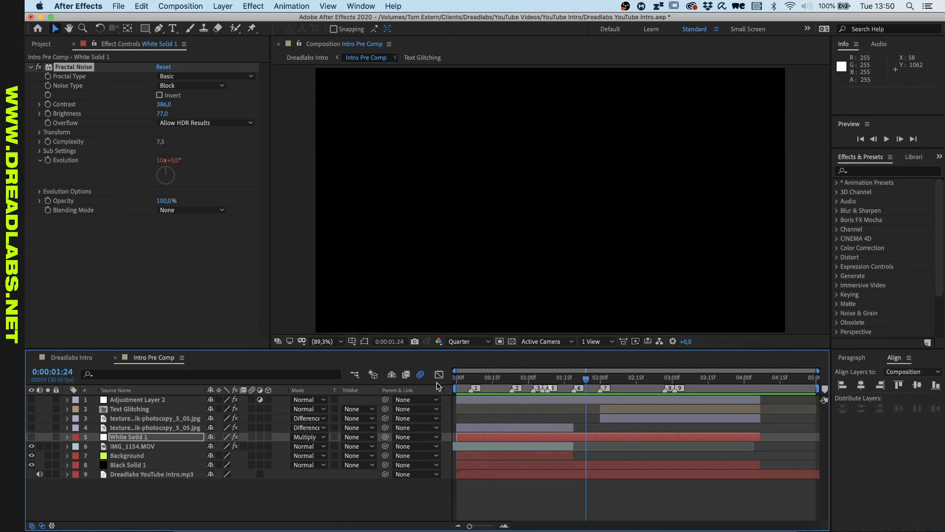
Expand IMG_1154.MOV's Turbulent Displace and CC Threshold effects, then disable CC Threshold.
click(475, 380)
click(68, 446)
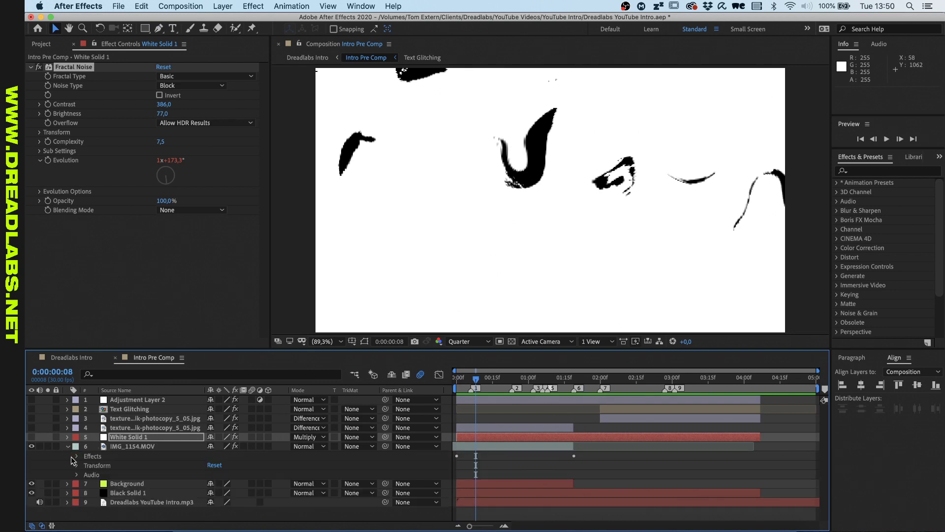
click(74, 455)
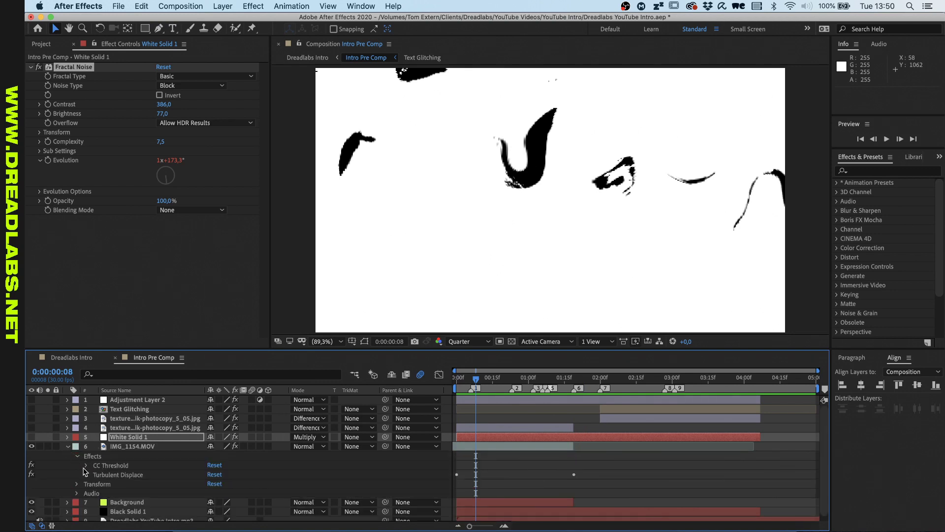
click(85, 474)
click(87, 405)
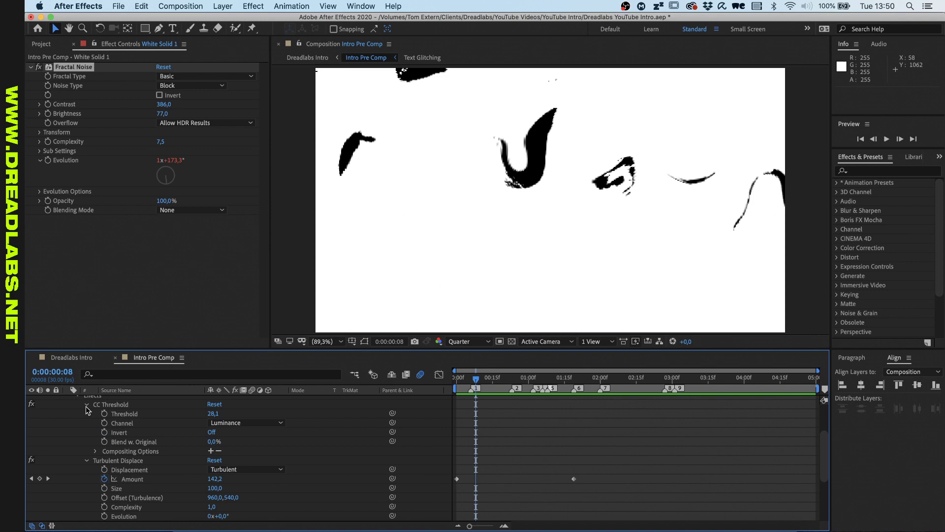
click(31, 405)
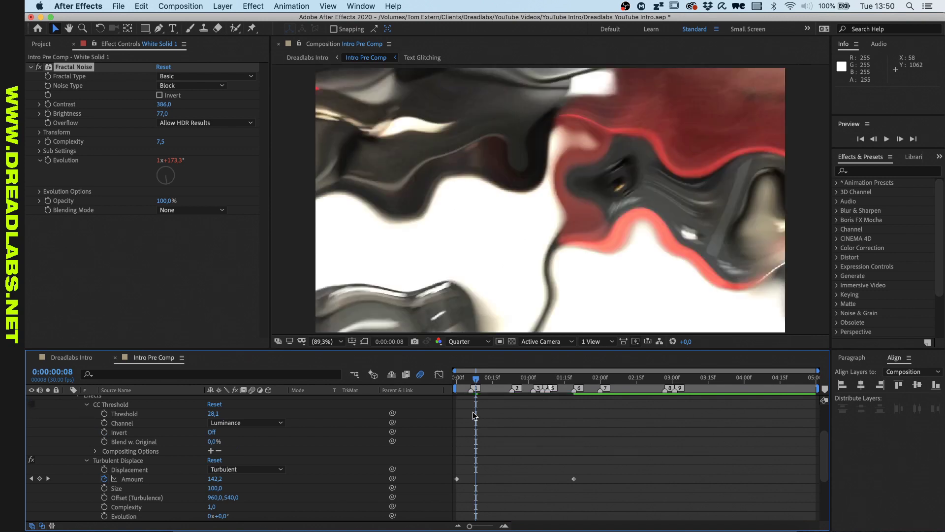
Preview the distorted raw footage from the start, stopping around frame 15.
scroll(474, 415, up, 5)
scroll(480, 424, down, 2)
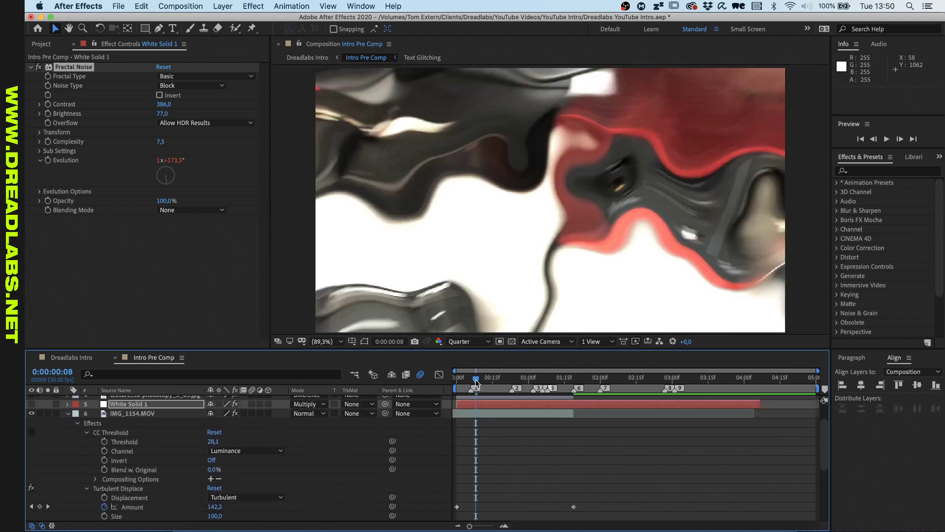
drag(476, 383, 457, 382)
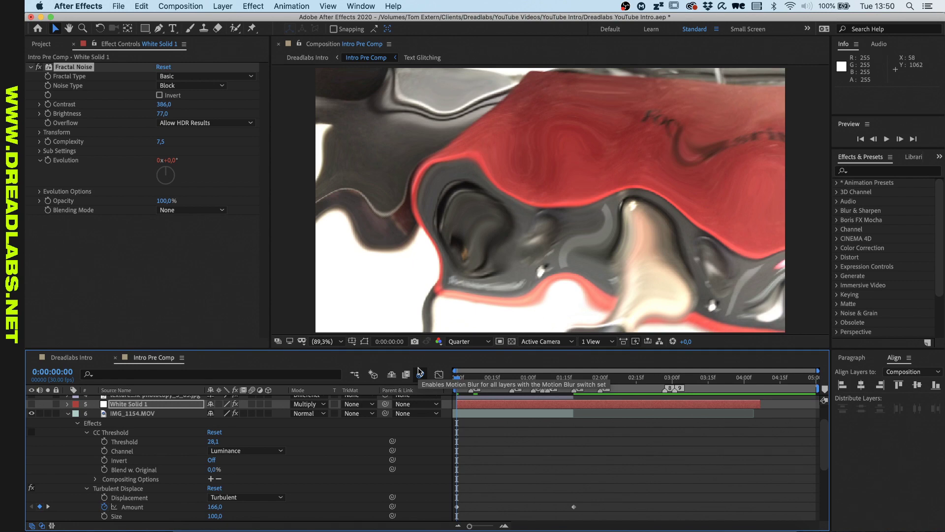
key(space)
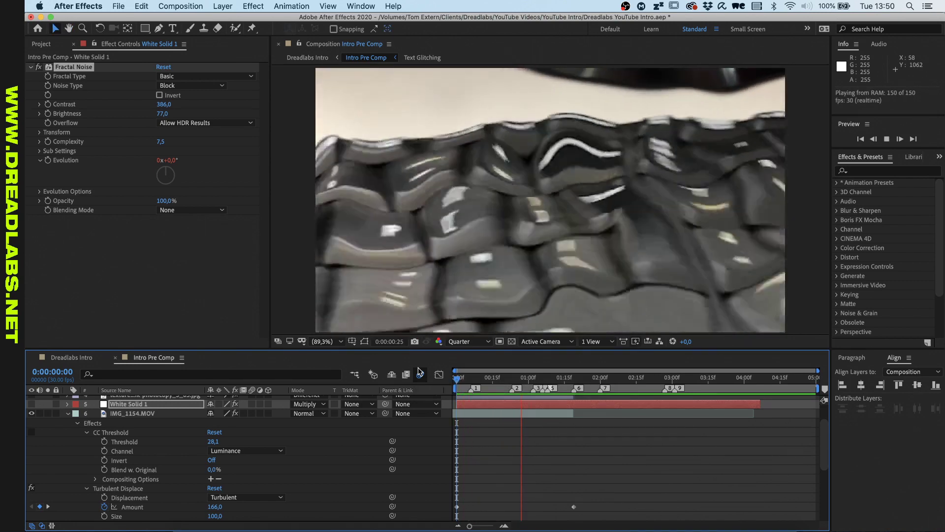
click(420, 373)
click(495, 377)
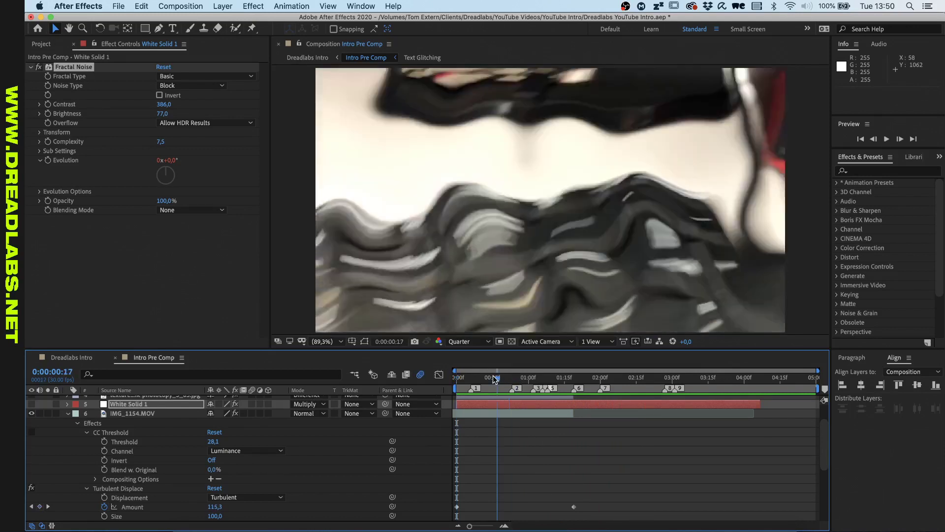
drag(494, 378, 493, 378)
Re-enable CC Threshold and make White Solid 1 and the layer 4 photocopy texture visible.
click(31, 432)
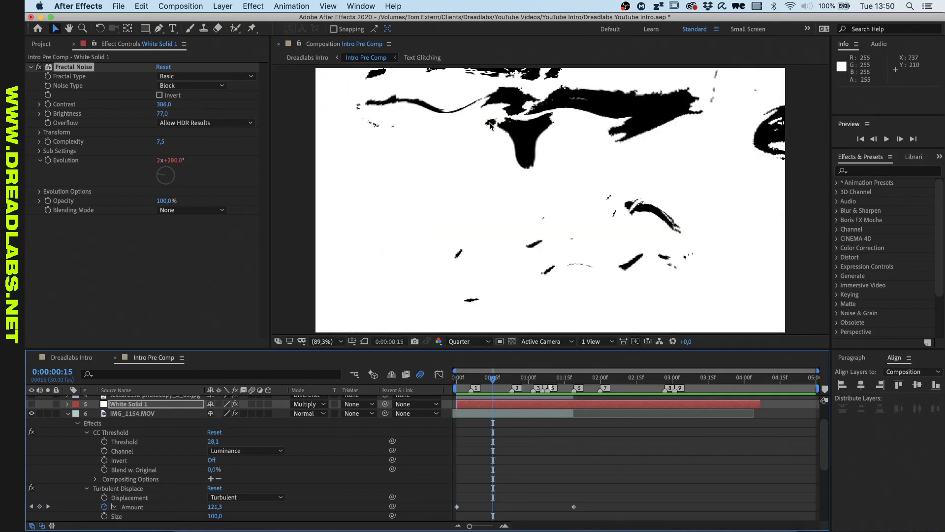
click(31, 404)
scroll(34, 423, up, 3)
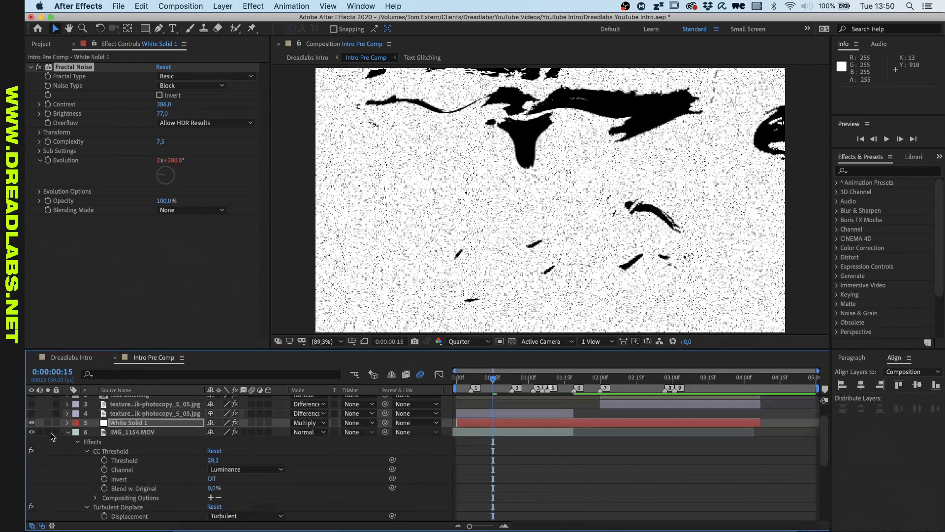
click(31, 422)
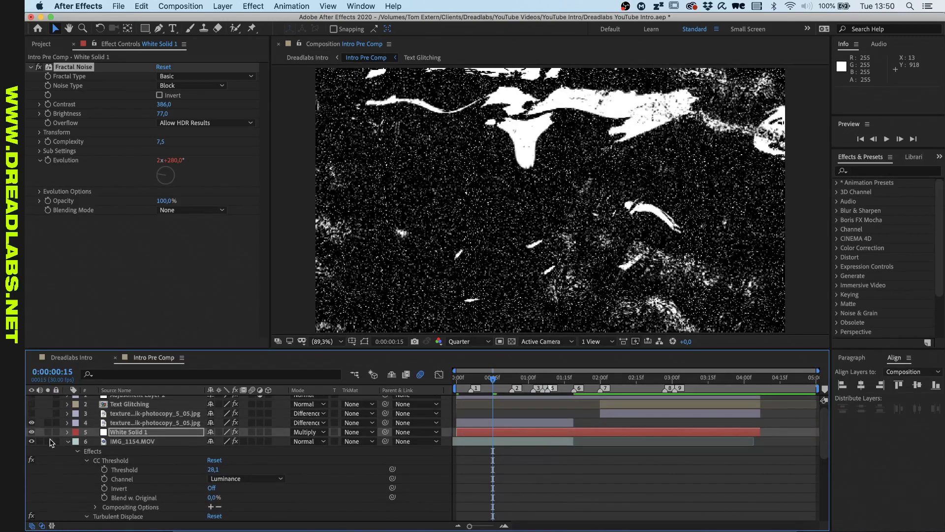
Collapse IMG_1154.MOV and preview the comp from the start.
scroll(49, 442, up, 1)
click(67, 446)
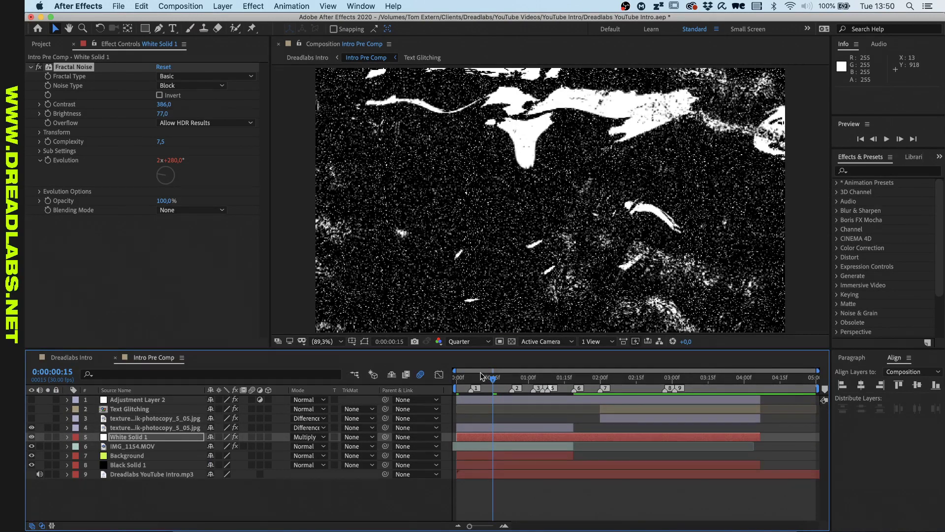
key(Home)
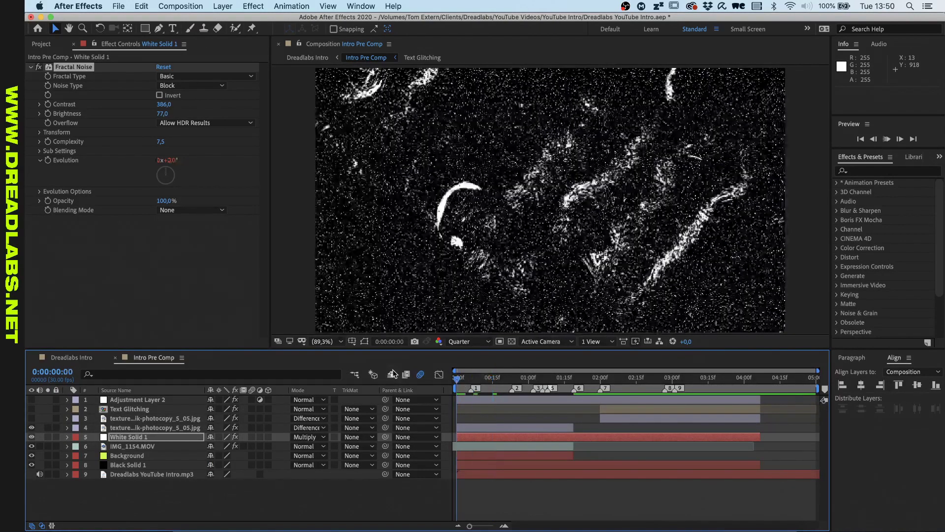
key(space)
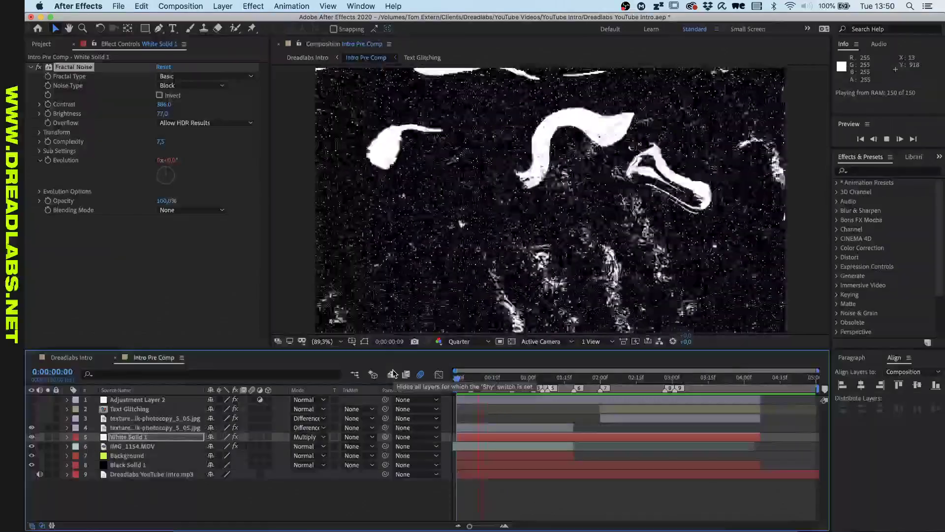
key(space)
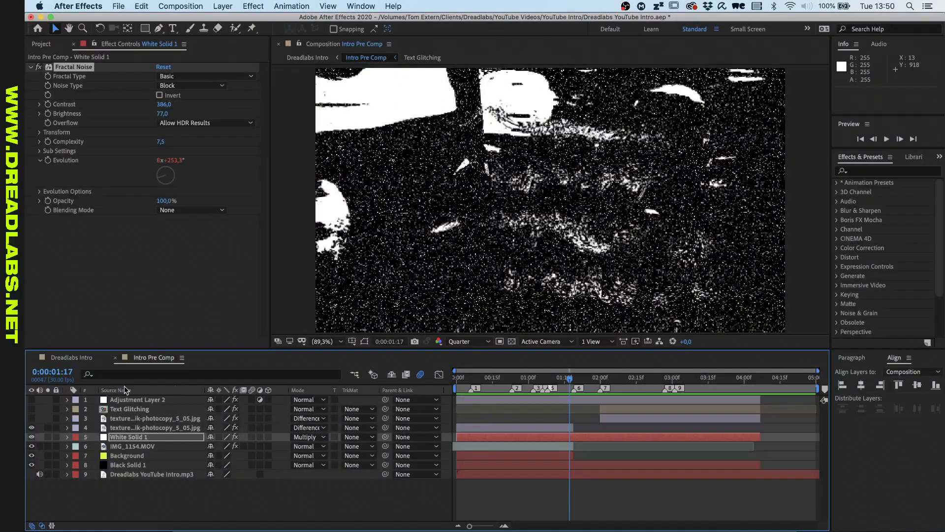
Enable Adjustment Layer 2 for the lime tint and preview from 0:00:02:00.
click(32, 399)
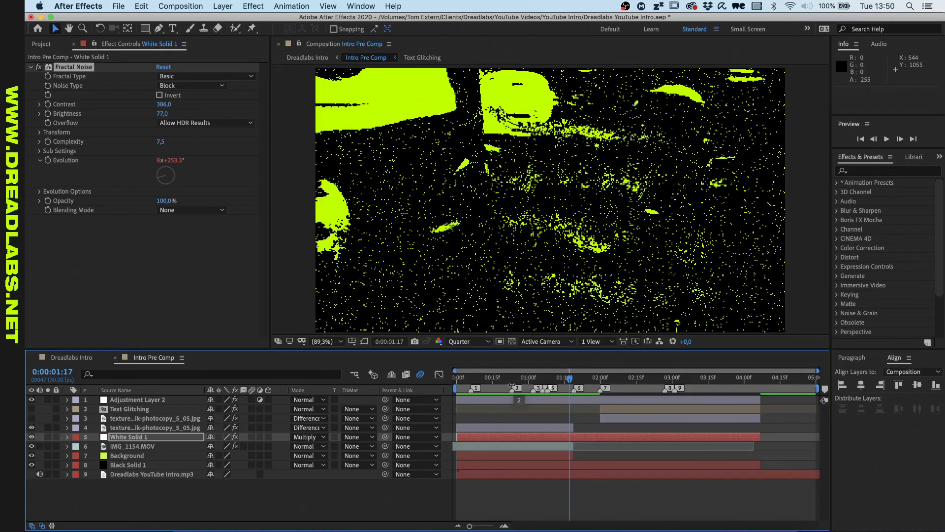
drag(599, 380, 602, 383)
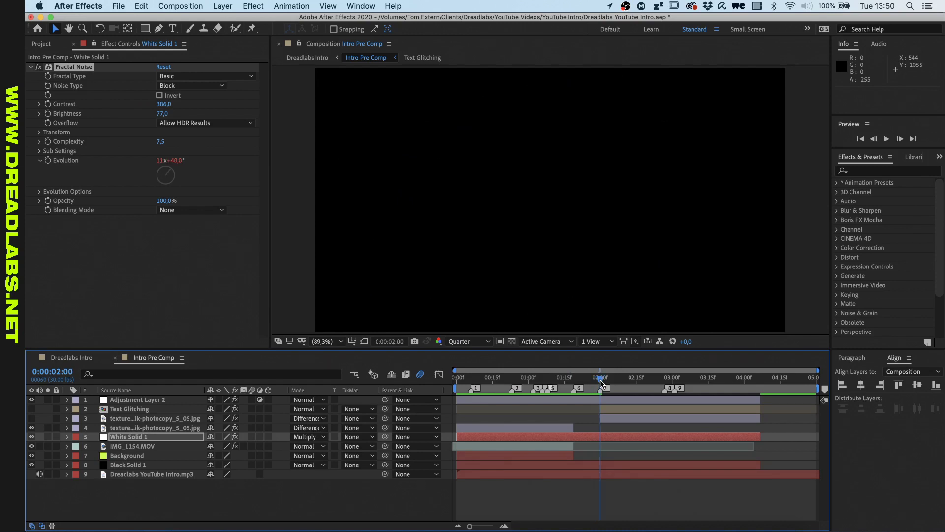
key(space)
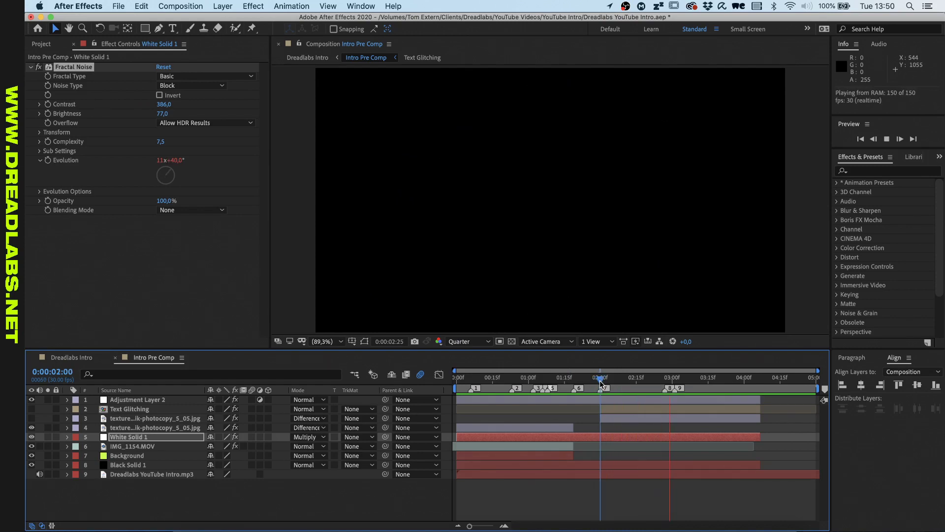
key(space)
Turn the Text Glitching and both texture layers back on and preview from two seconds.
drag(31, 429, 31, 408)
click(600, 379)
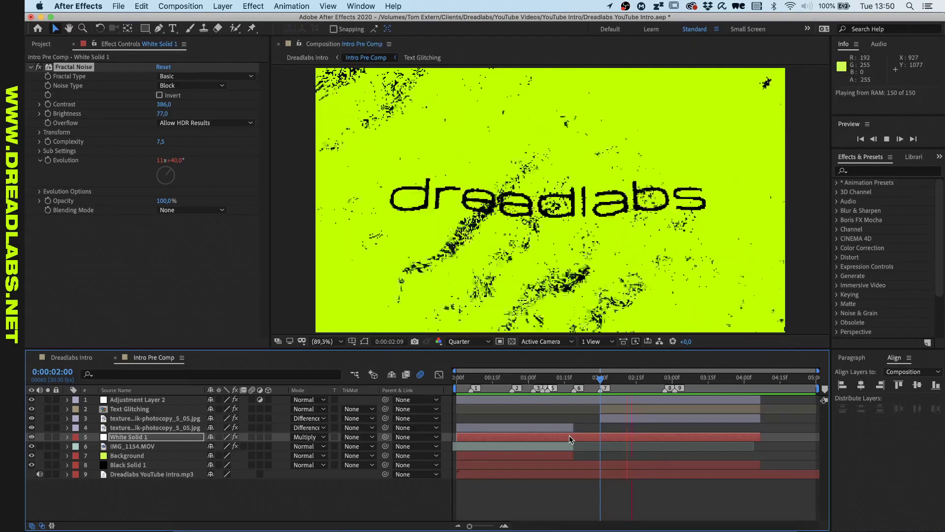
key(space)
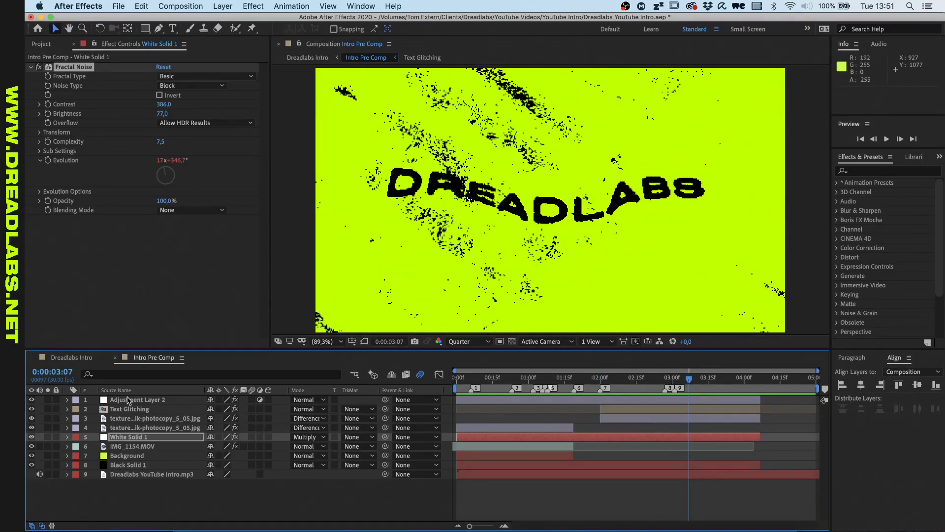
Compare the effect settings of texture layers 3 and 4, toggling layer 3's visibility.
click(126, 418)
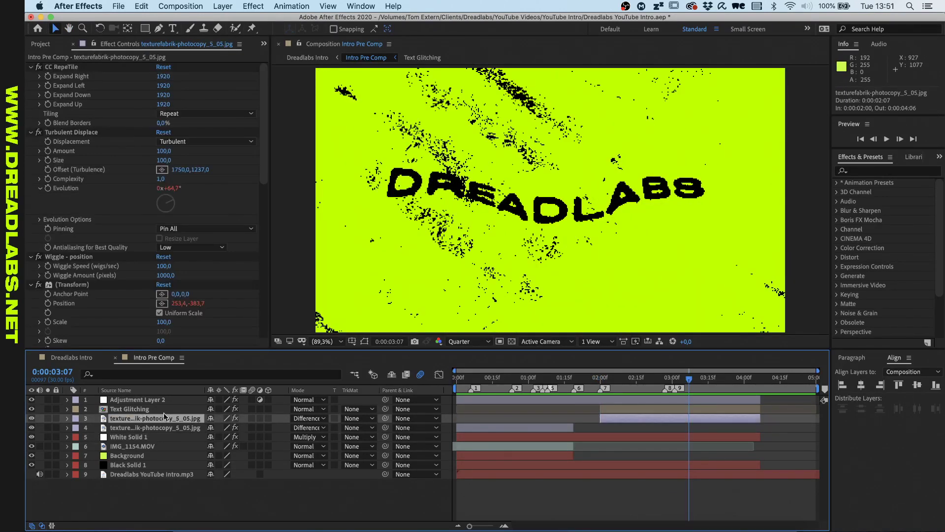
click(31, 418)
click(32, 418)
click(139, 430)
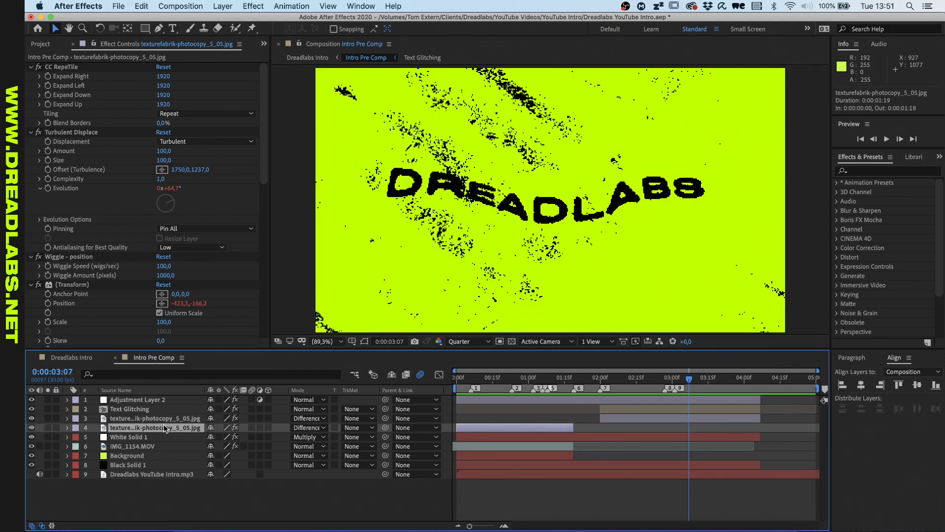
click(166, 419)
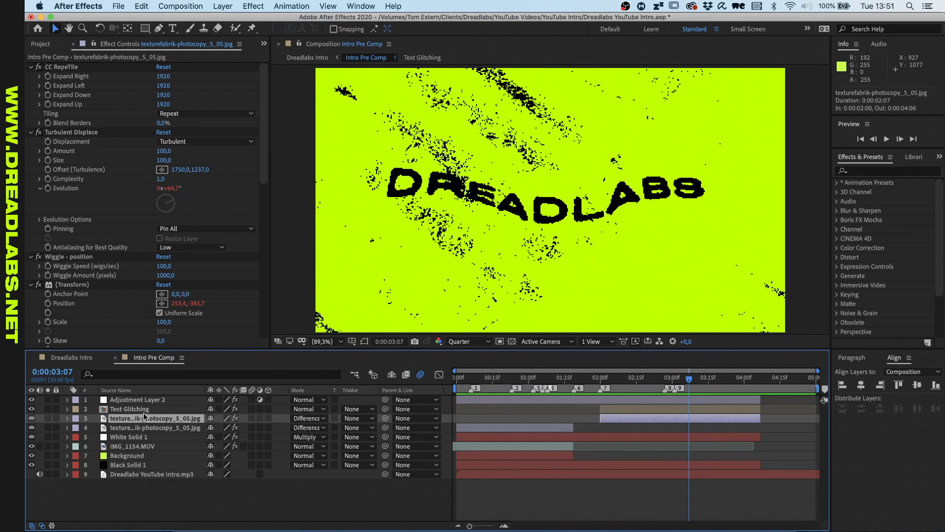
click(139, 428)
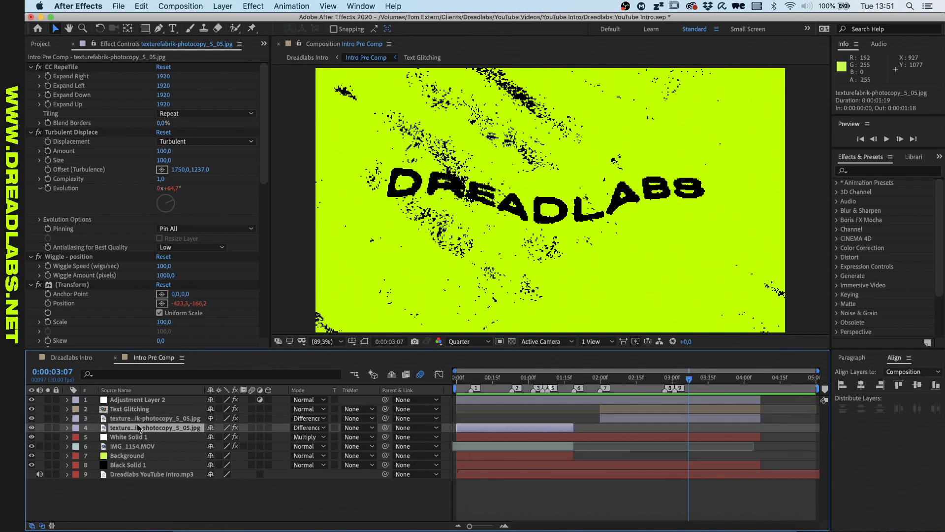
click(580, 379)
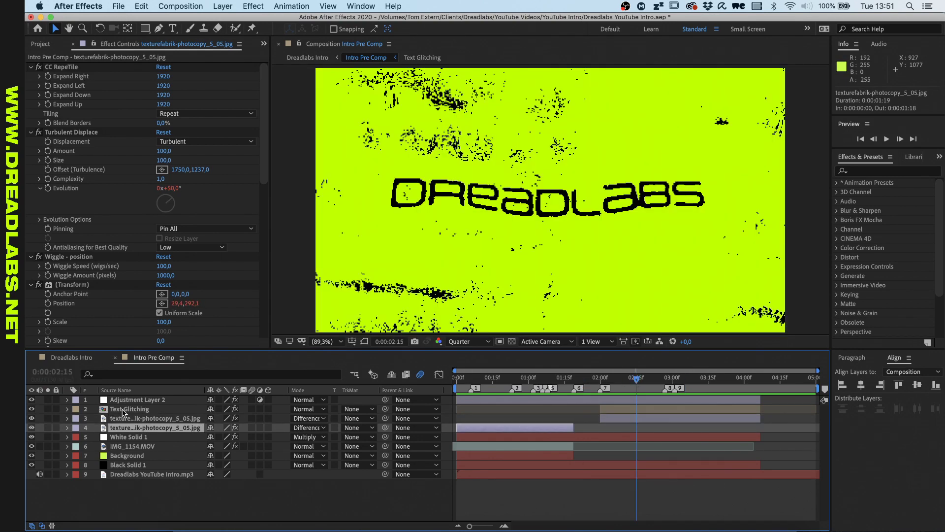
Open the Text Glitching pre-comp at 2:02 with the transparency grid enabled.
double_click(121, 409)
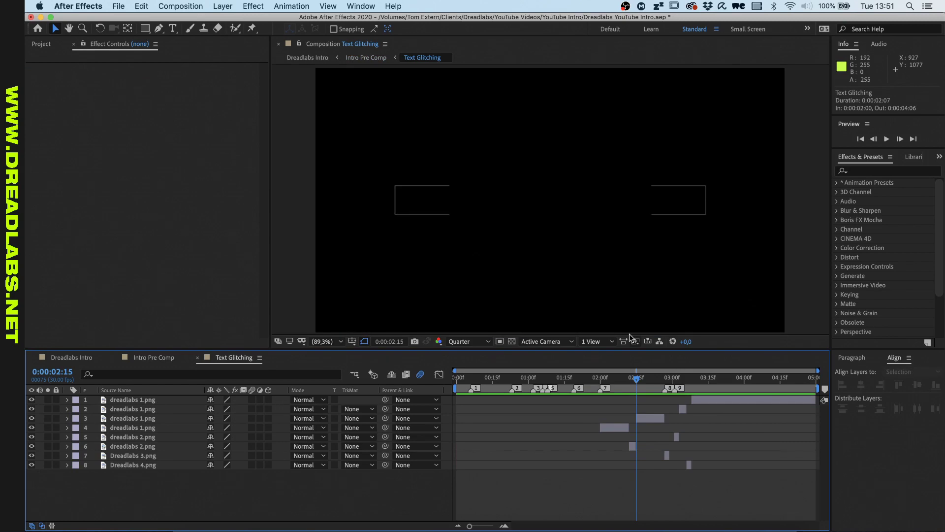
drag(598, 379, 605, 379)
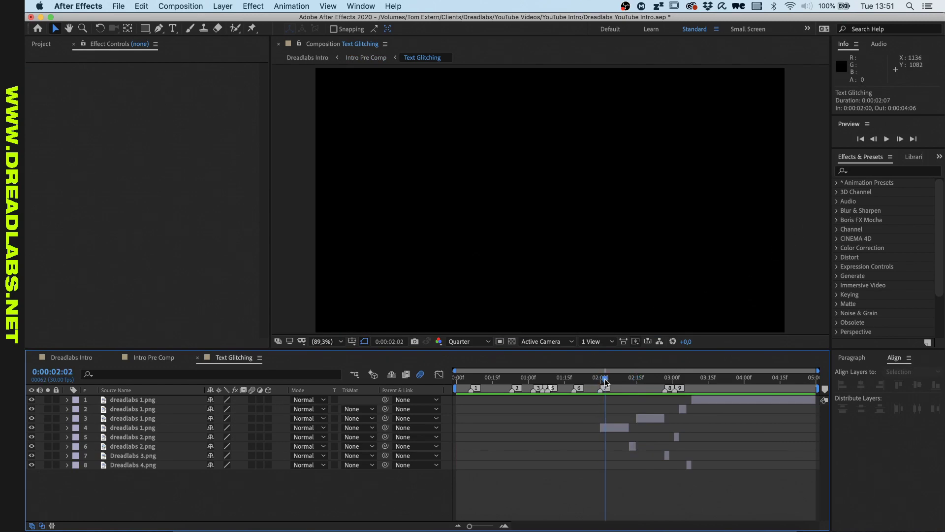
click(512, 341)
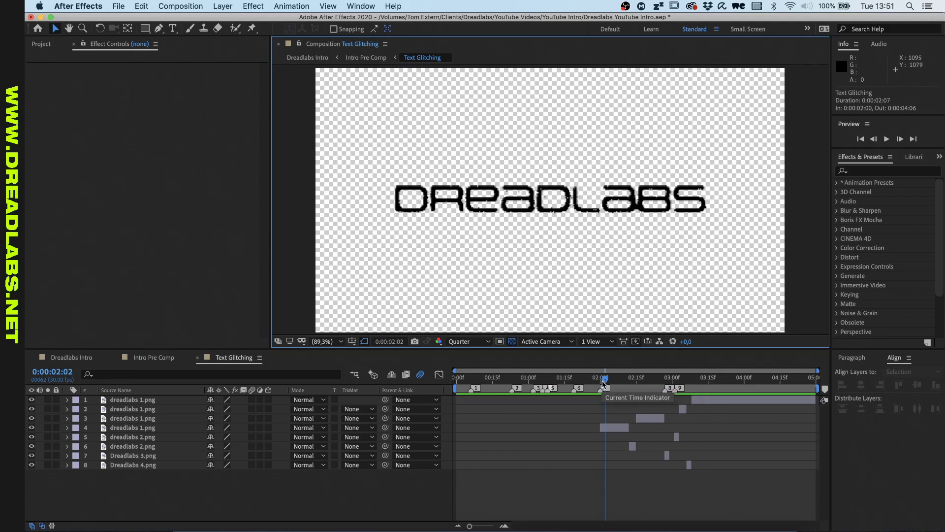
Zoom the timeline and scrub and preview the swapping DREADLABS image layers.
drag(605, 382, 628, 390)
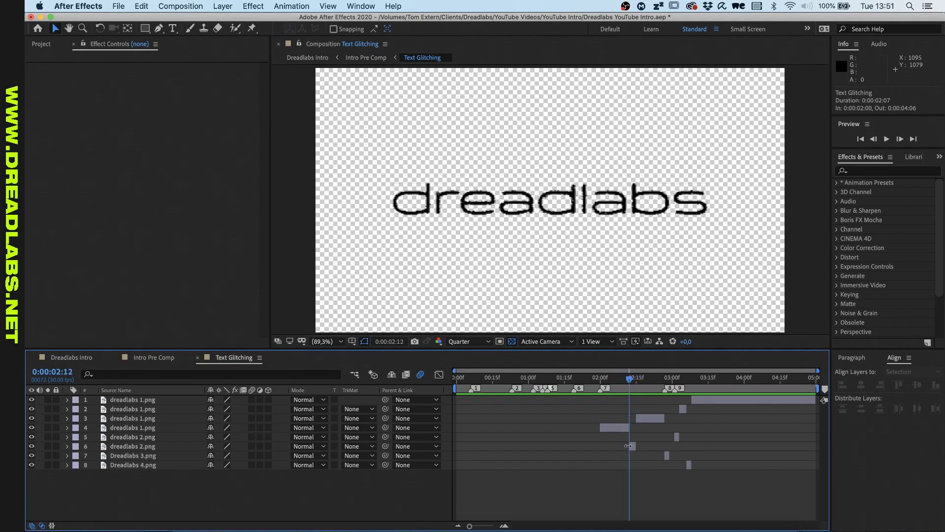
key(equal)
key(equal)
key(equal)
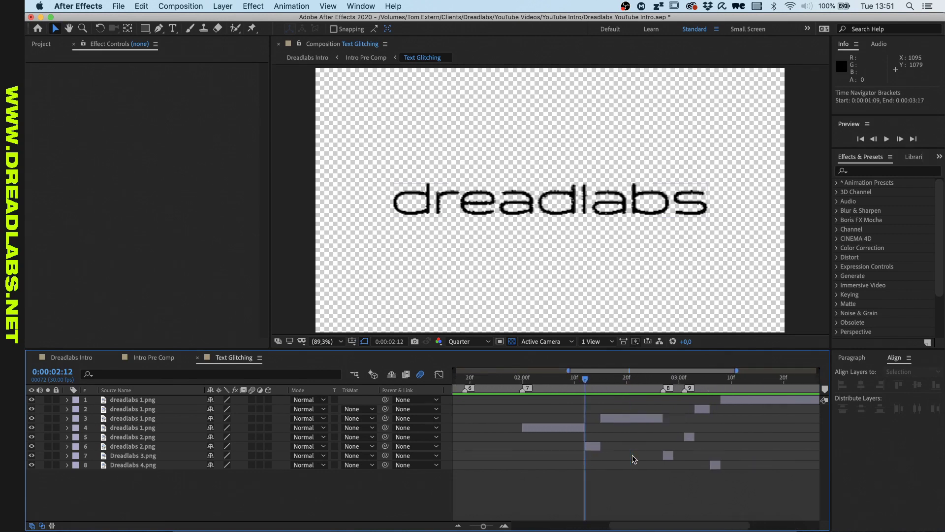
drag(476, 381, 541, 405)
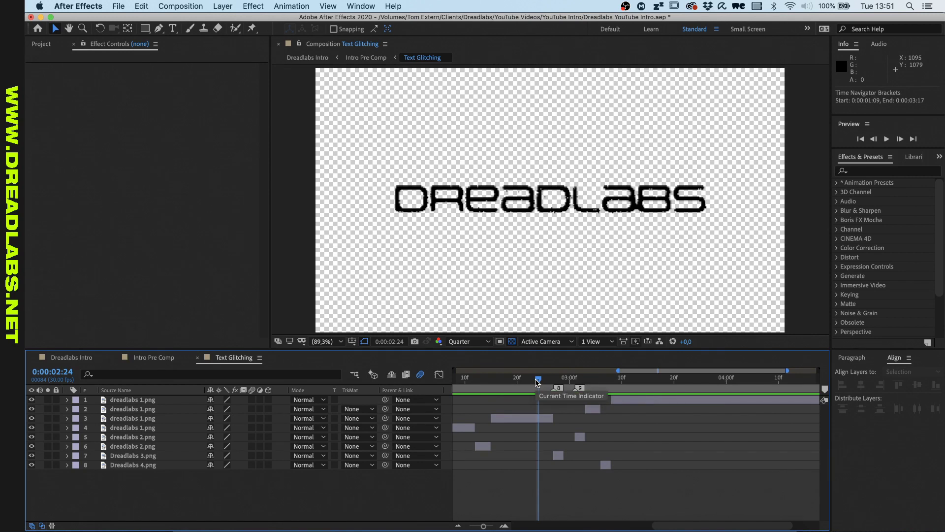
drag(537, 382, 471, 384)
key(space)
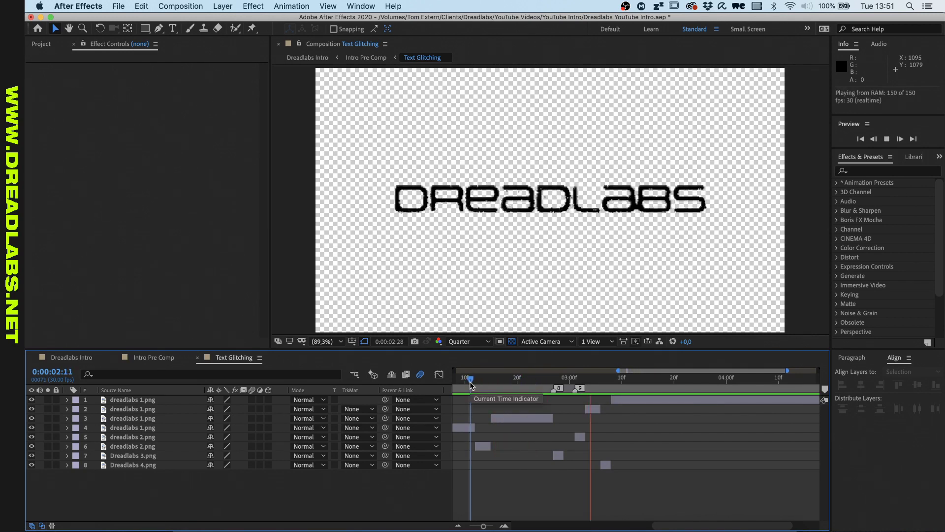
key(space)
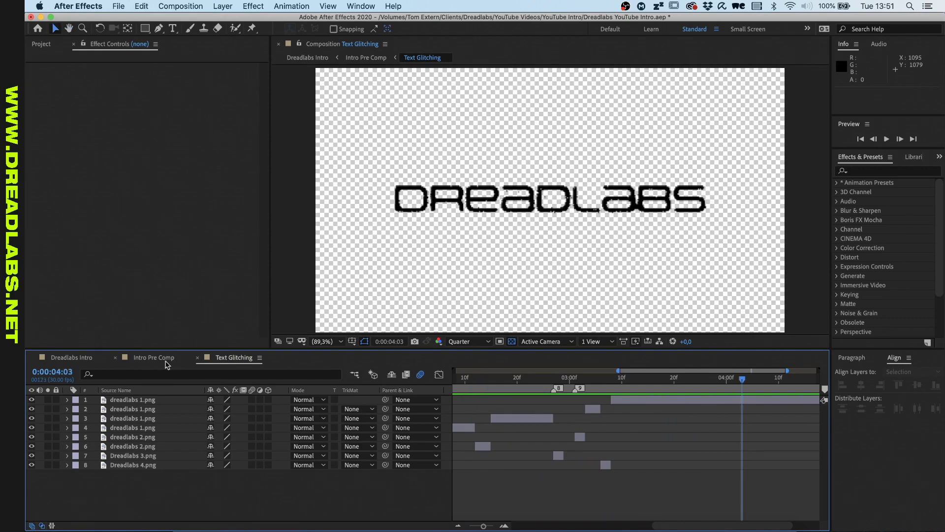
Back in Intro Pre Comp at 2:12, expand Text Glitching's Turbulent Displace effect.
click(155, 357)
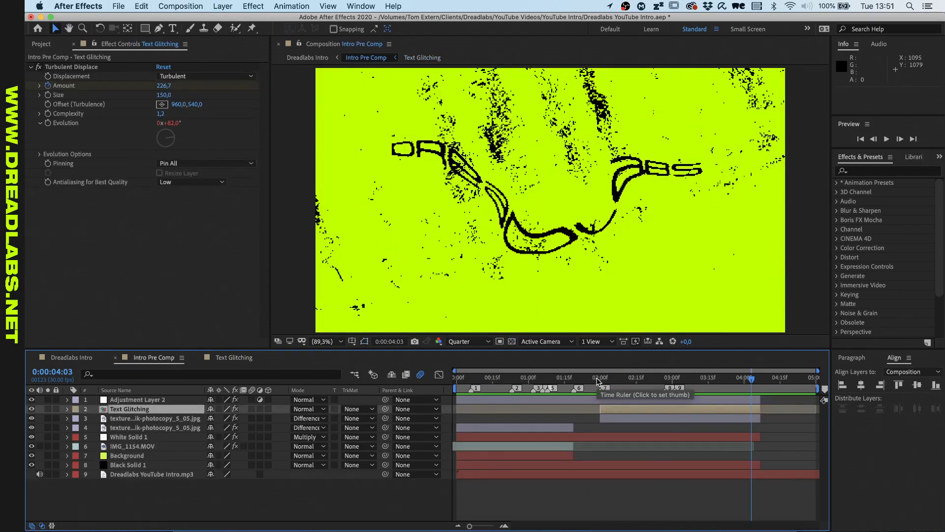
drag(601, 382, 625, 391)
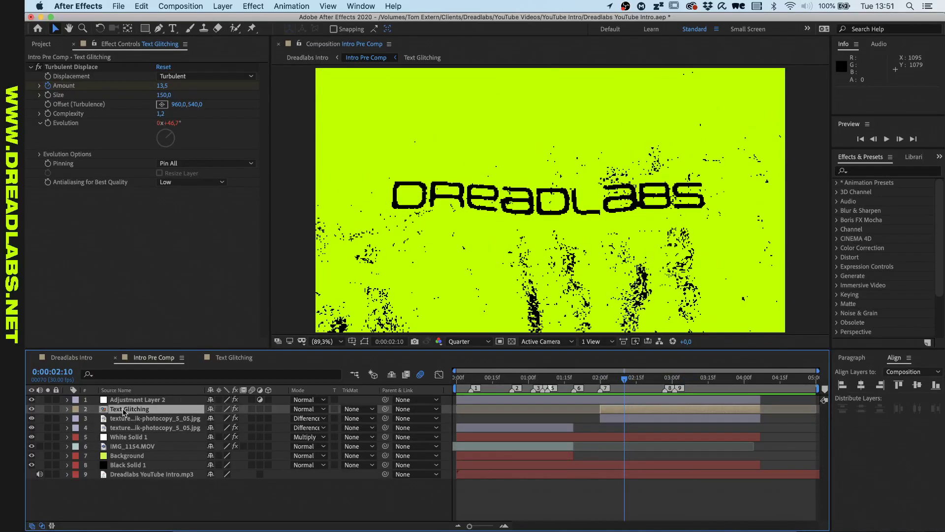
click(68, 409)
click(106, 418)
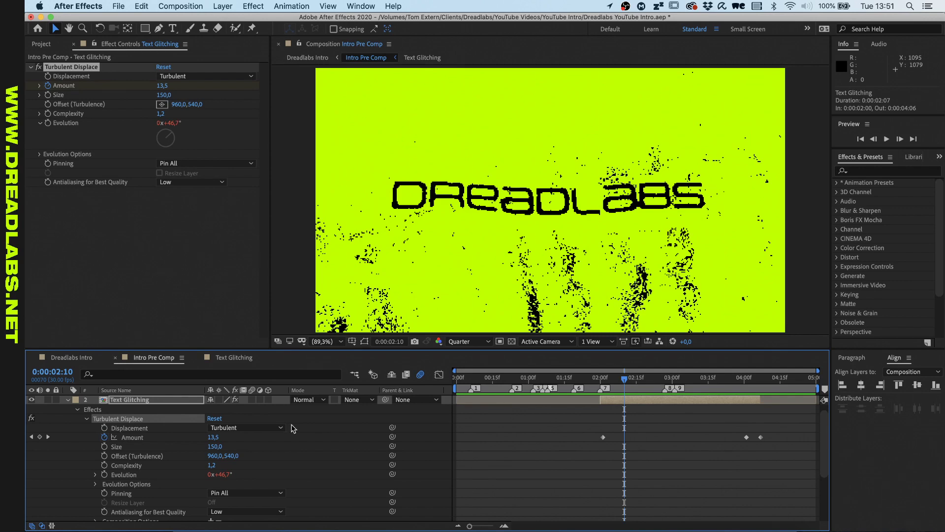
Step through the Turbulent Displace Amount keyframes and preview the ramp to 500, stopping at 3:28.
click(603, 383)
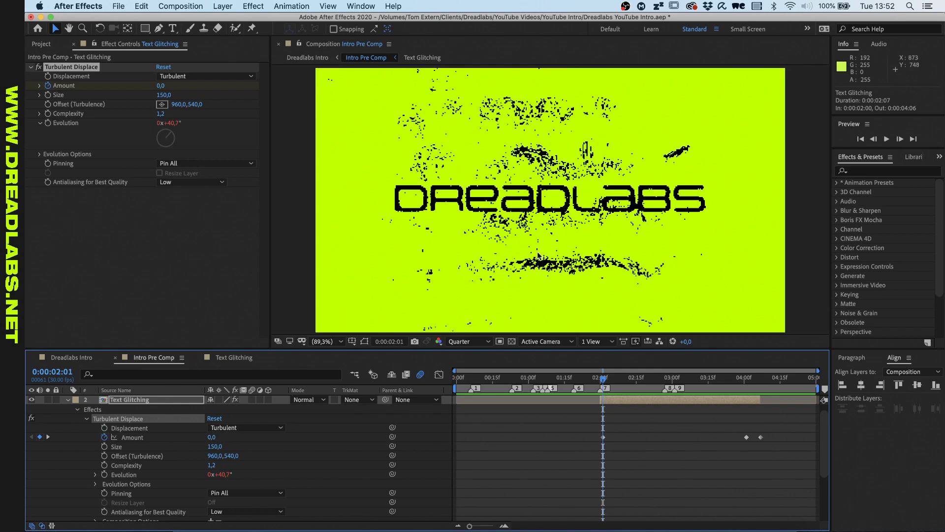
click(612, 381)
drag(612, 382, 748, 387)
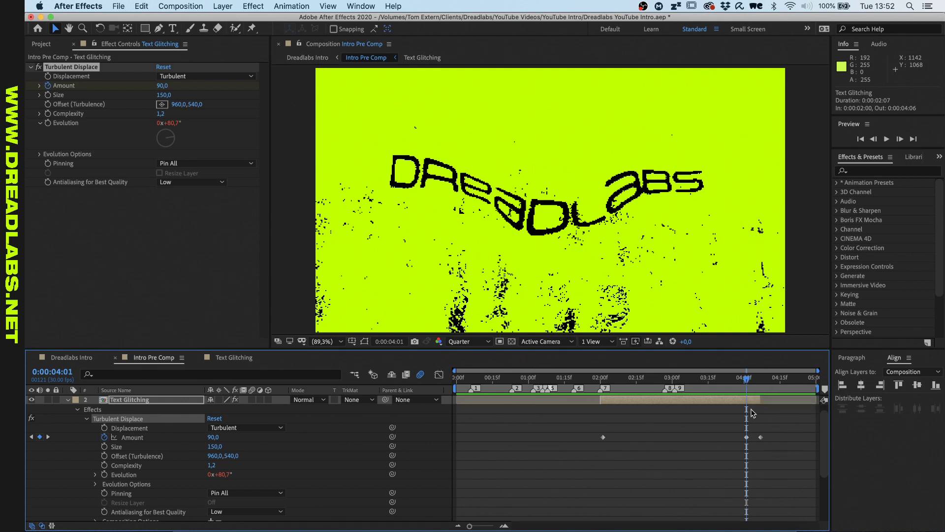
scroll(749, 475, down, 3)
scroll(749, 475, up, 4)
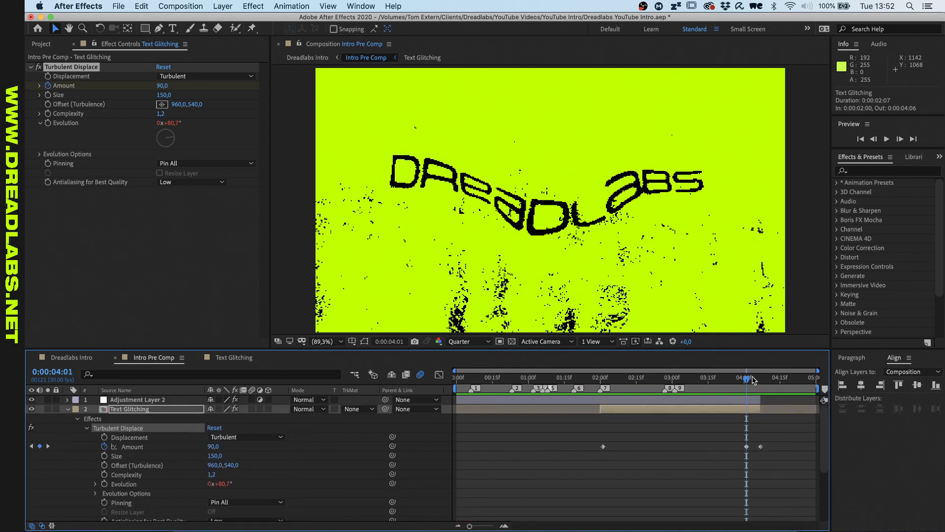
drag(747, 379, 748, 386)
key(Page_Down)
key(Page_Down)
key(Page_Down)
key(Page_Down)
key(Page_Down)
key(Page_Down)
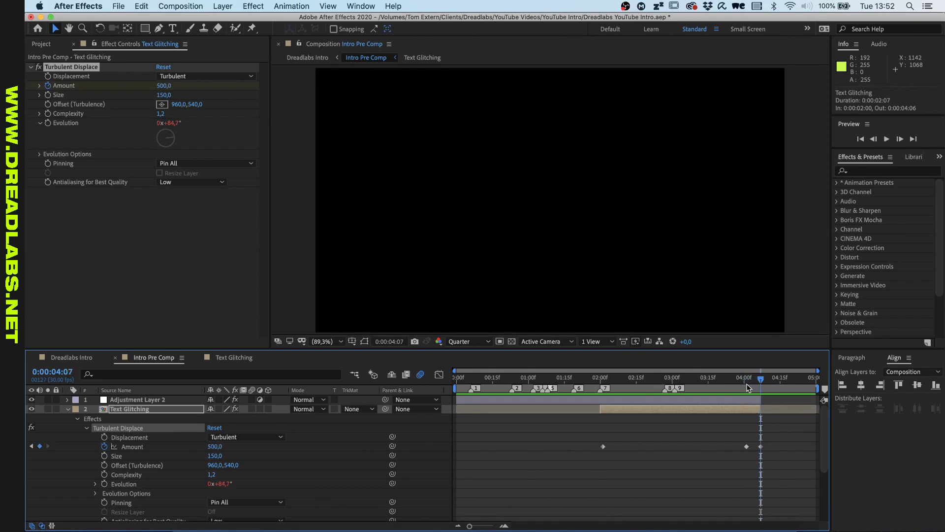
key(shift+Page_Up)
key(space)
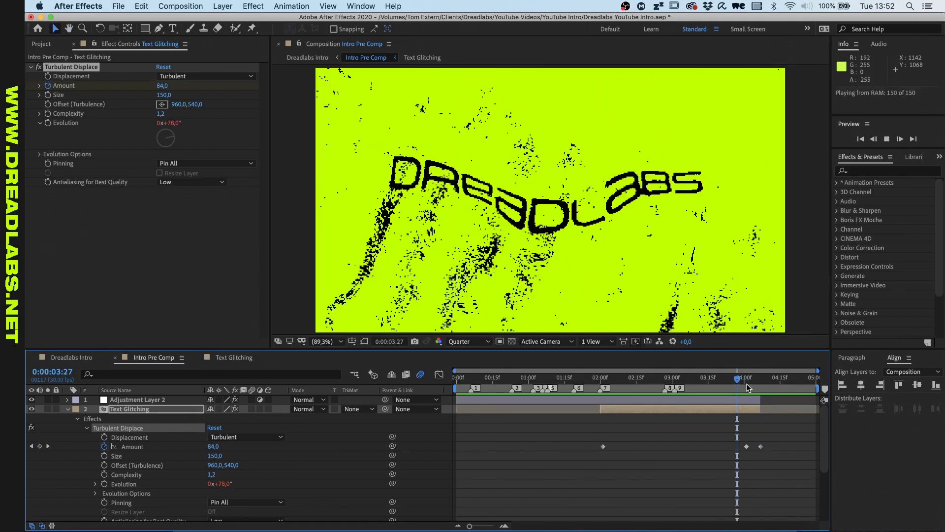
click(741, 384)
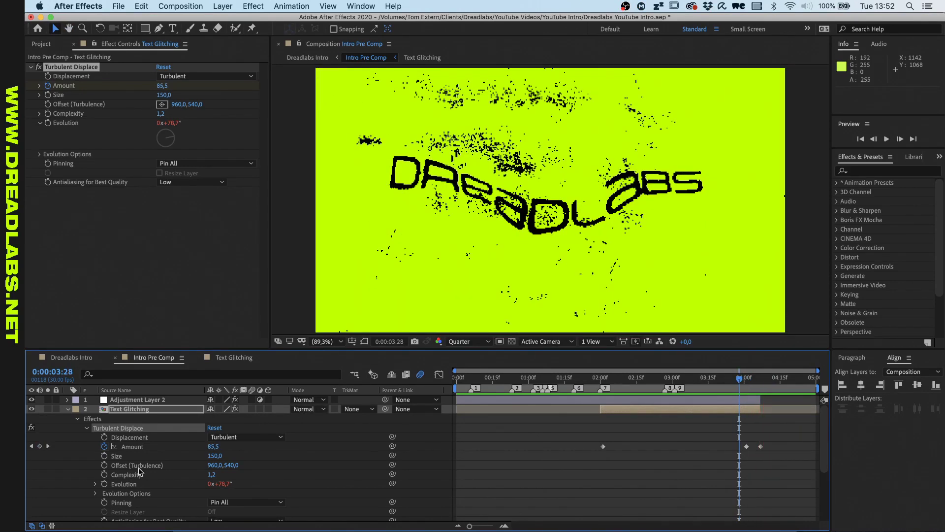
Collapse the Text Glitching layer's properties to show the full layer list.
scroll(323, 451, down, 2)
scroll(323, 451, up, 2)
click(68, 409)
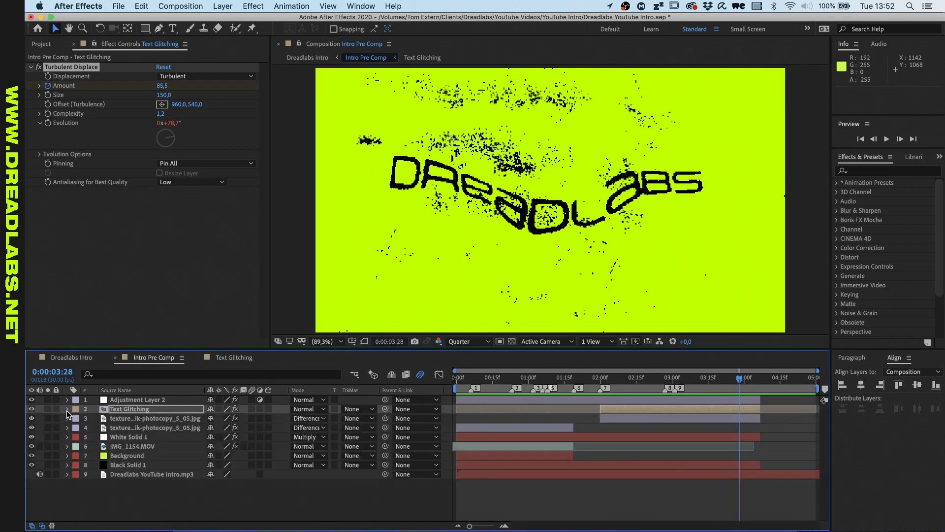